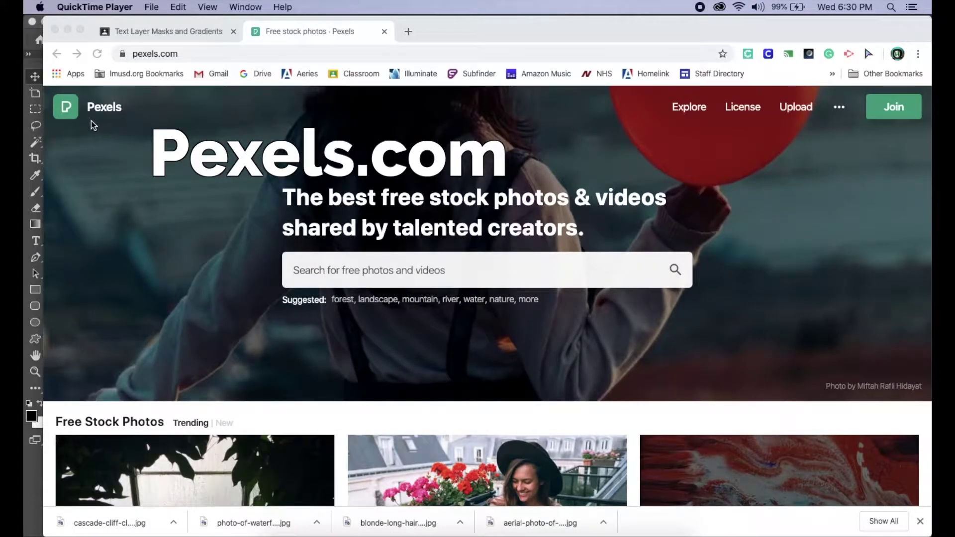
# Step: Browse the free stock photos on the Pexels home page
pyautogui.scroll(-5, 449, 406)
pyautogui.scroll(-15, 449, 406)
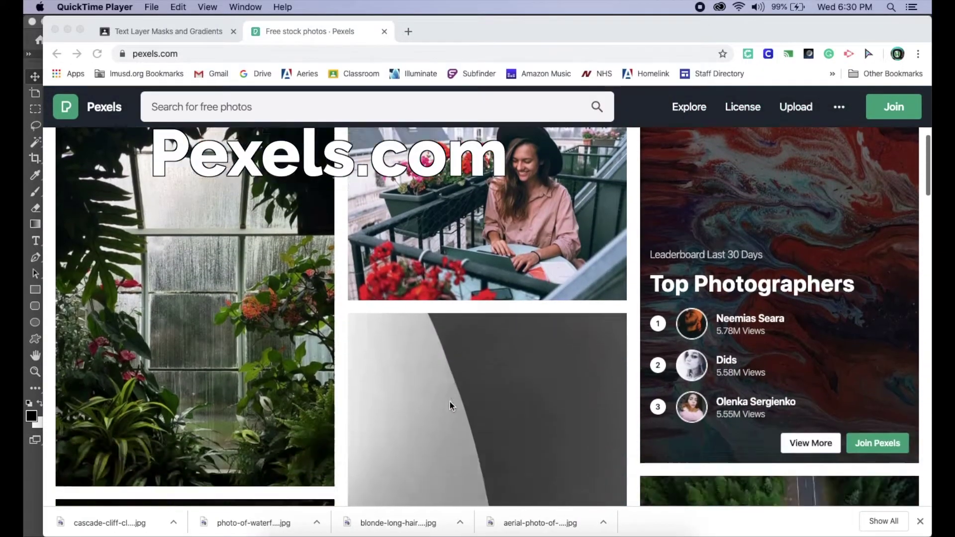
pyautogui.scroll(-15, 449, 405)
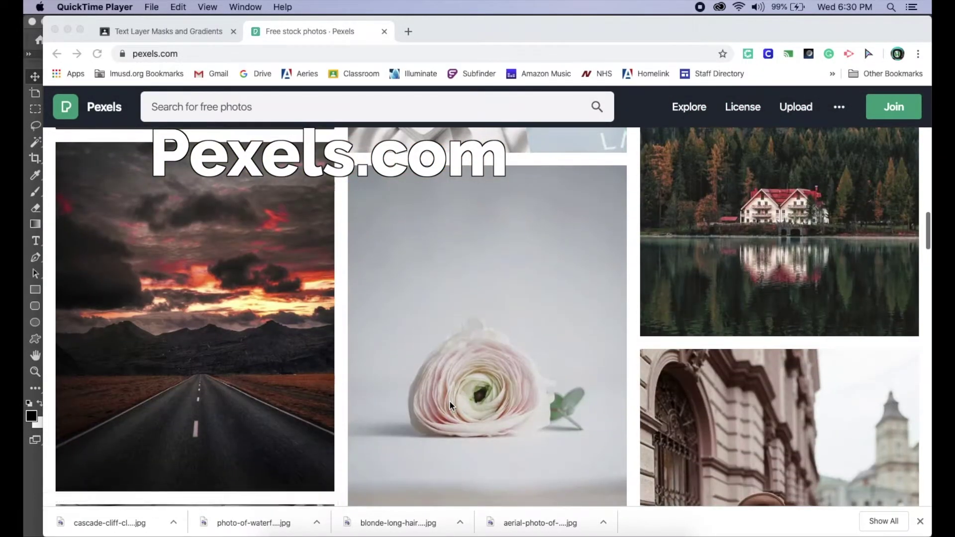
pyautogui.scroll(6, 449, 406)
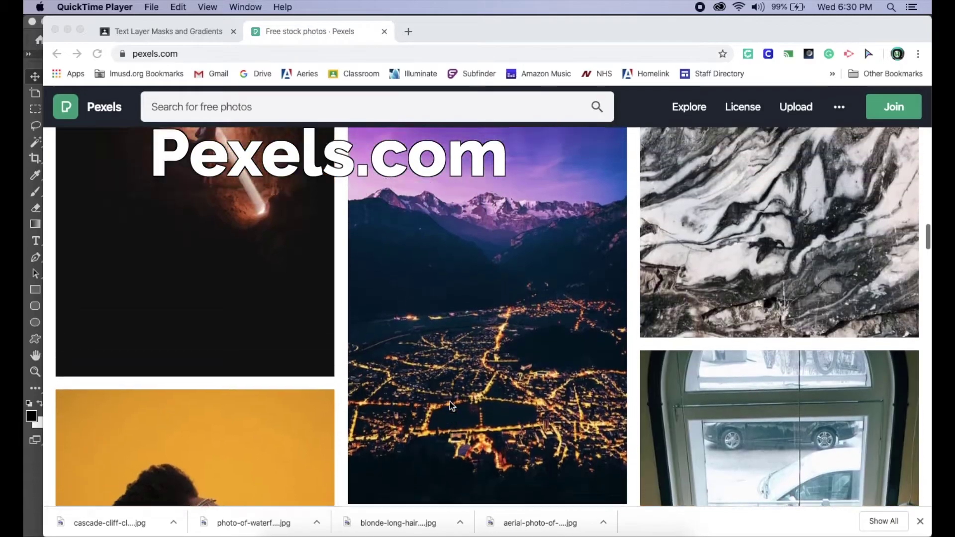
# Step: Switch to Photoshop and desaturate the photo of the smiling woman with long braids
pyautogui.click(68, 30)
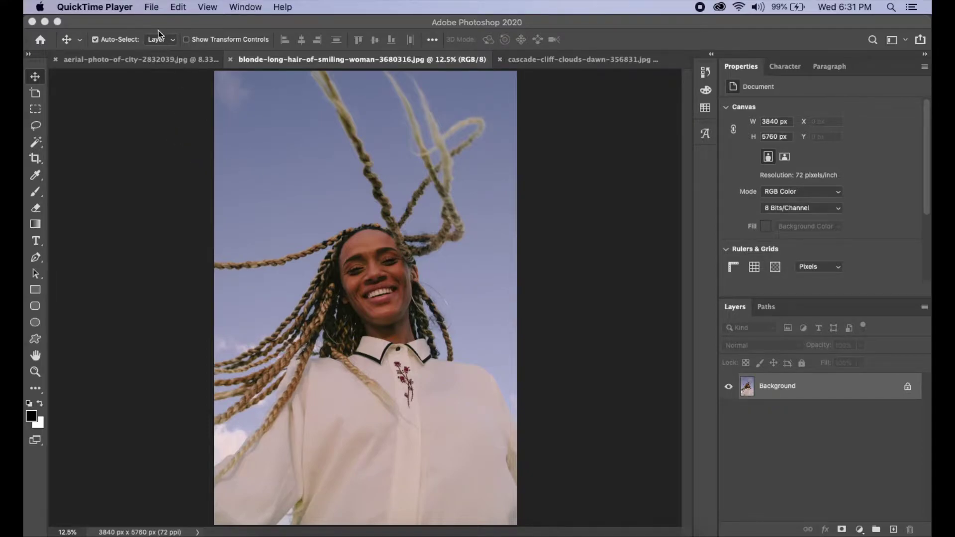
pyautogui.click(169, 144)
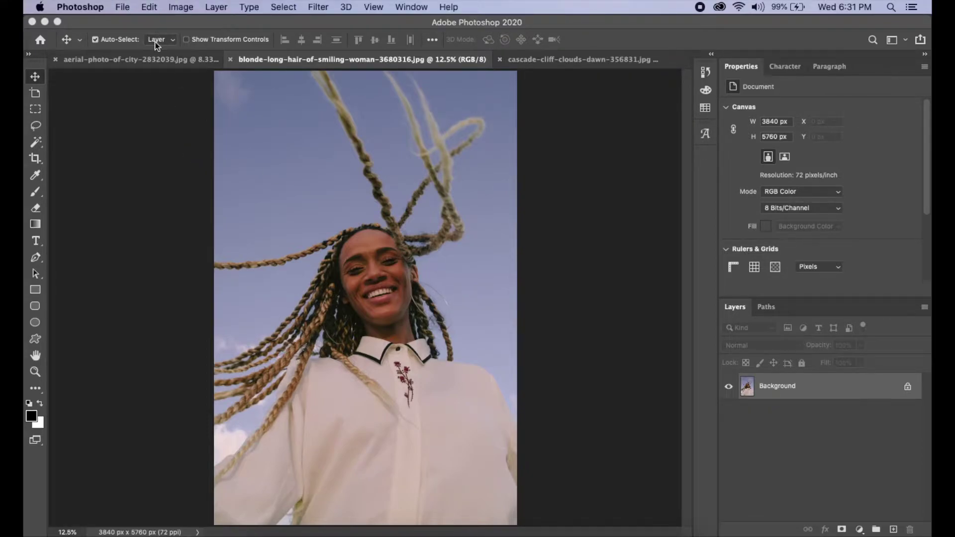
pyautogui.click(126, 9)
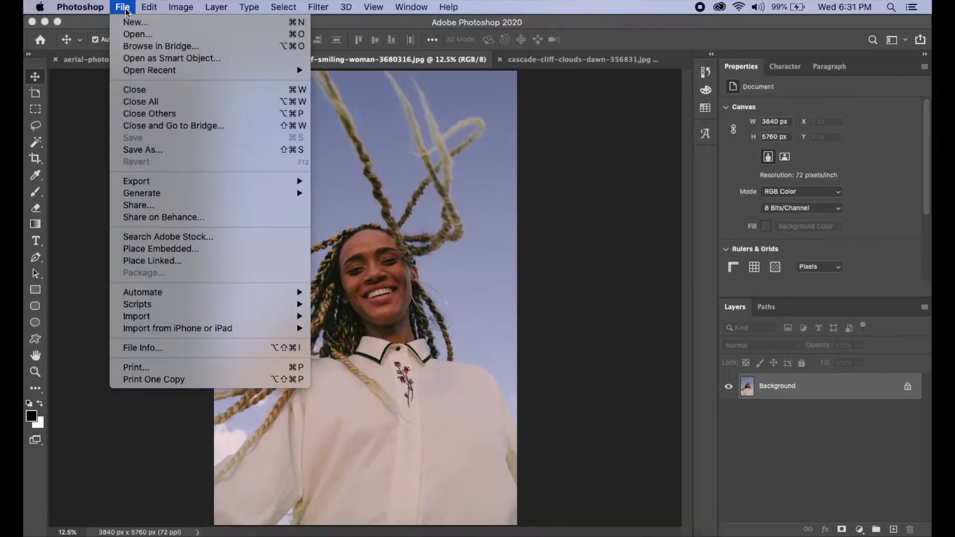
pyautogui.moveTo(187, 11)
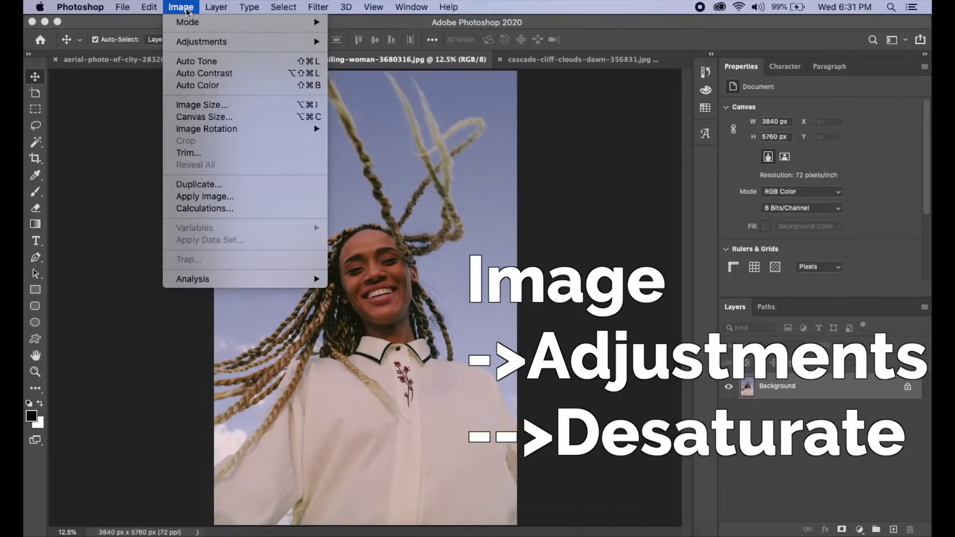
pyautogui.moveTo(194, 42)
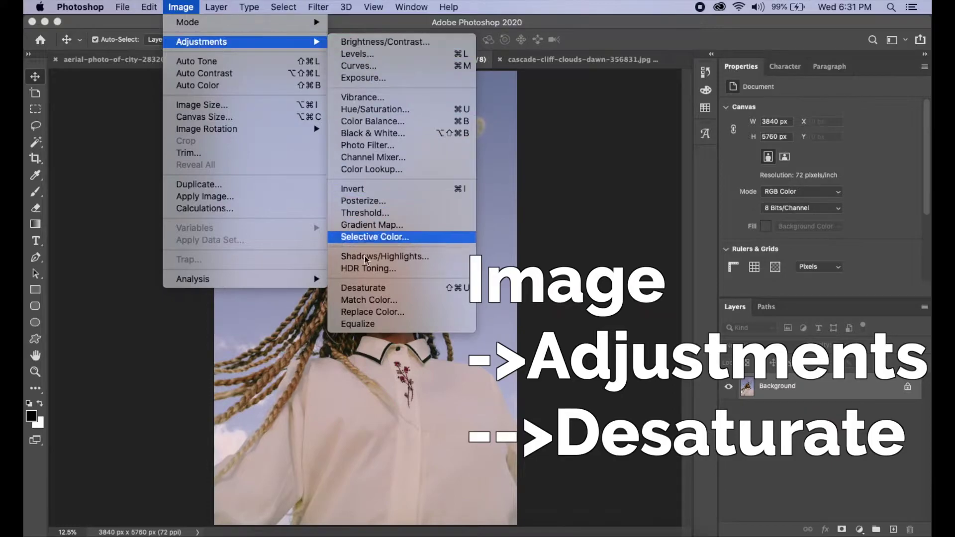
pyautogui.click(366, 288)
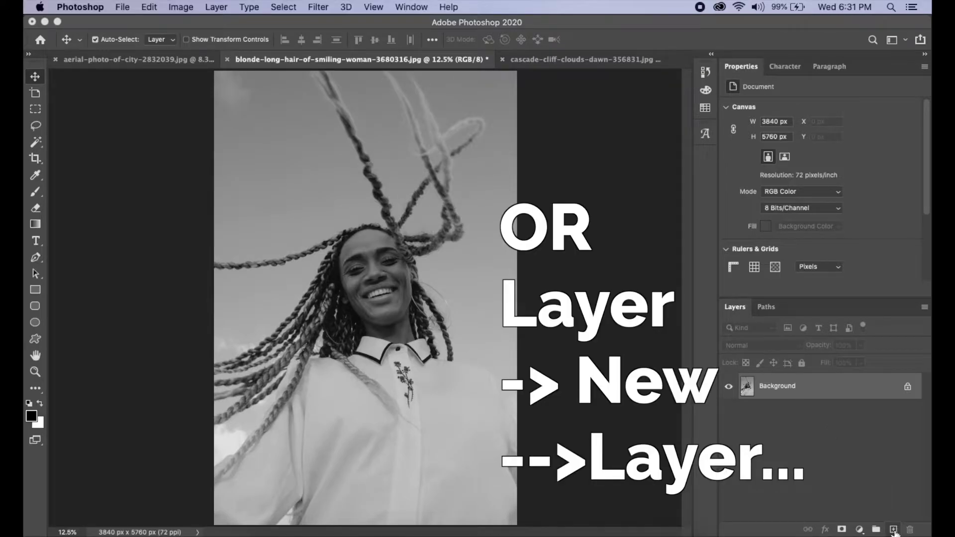
# Step: Add a new layer above the Background and load the Purple_19 preset for the Gradient tool
pyautogui.click(893, 530)
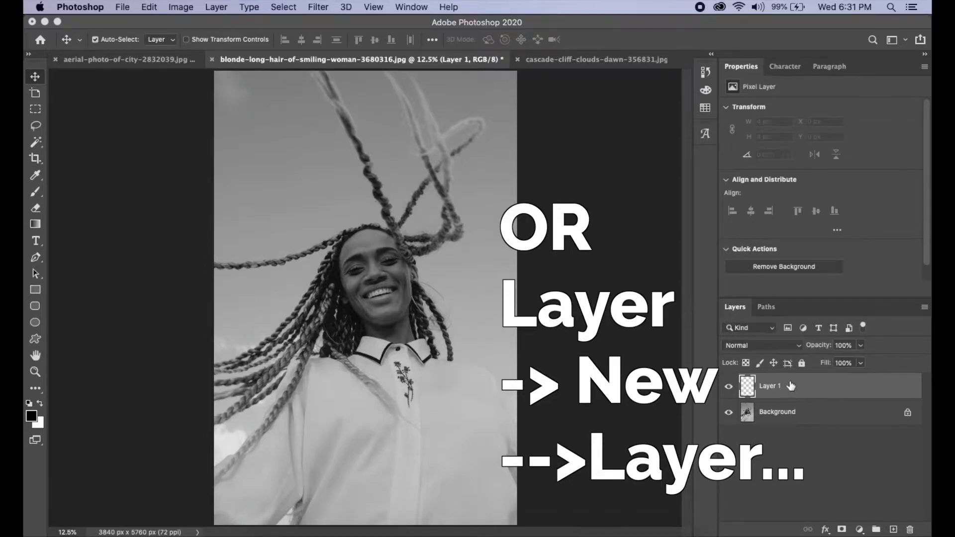
pyautogui.click(39, 226)
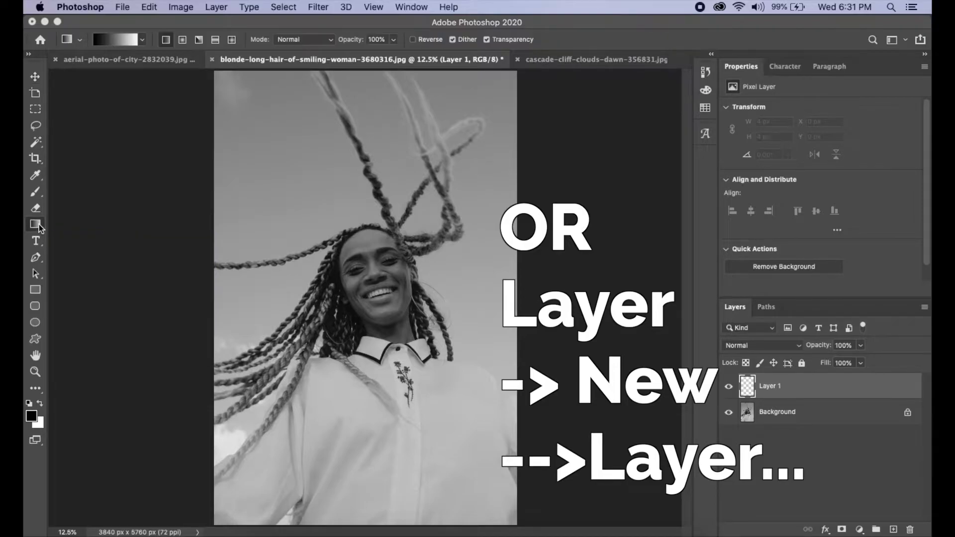
pyautogui.click(115, 44)
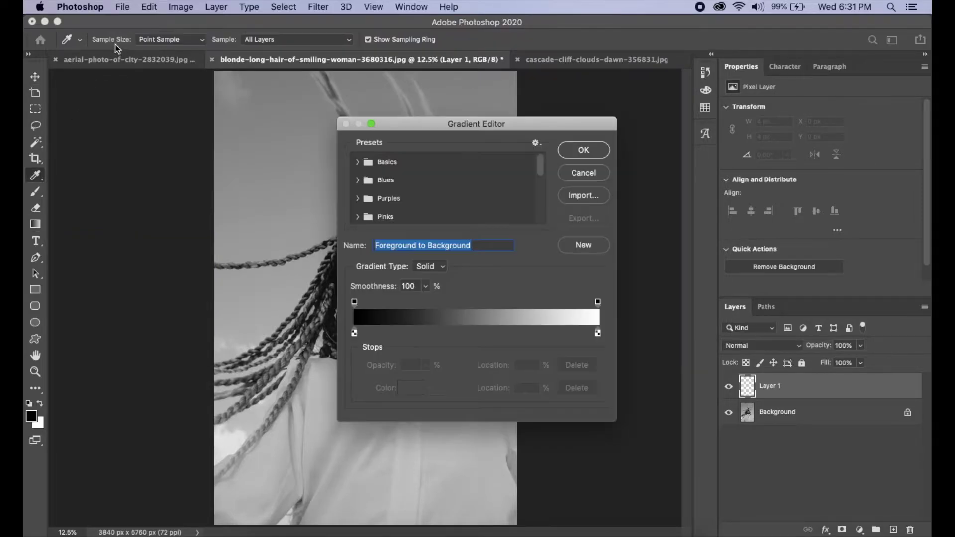
pyautogui.click(358, 162)
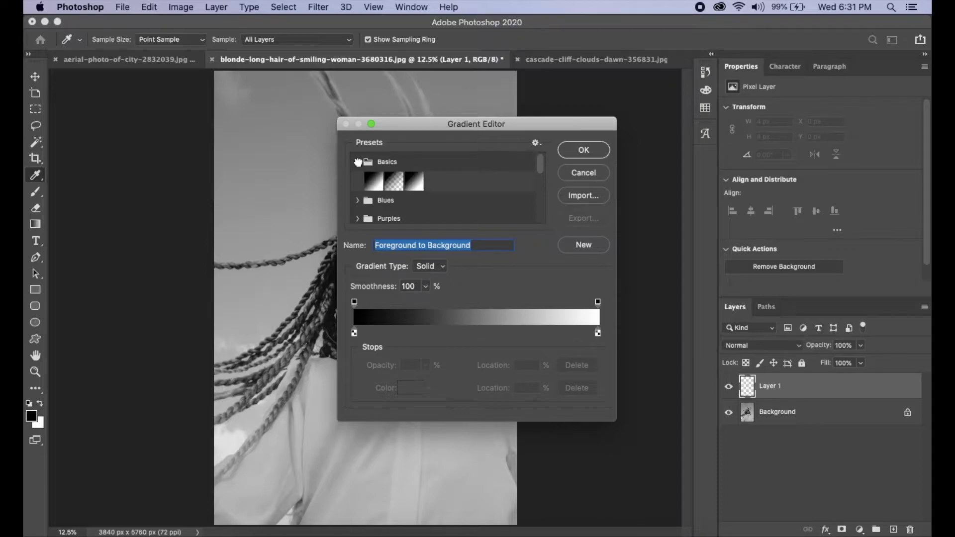
pyautogui.click(358, 201)
pyautogui.scroll(-3, 359, 203)
pyautogui.scroll(2, 359, 203)
pyautogui.scroll(-2, 359, 204)
pyautogui.click(358, 206)
pyautogui.scroll(-3, 387, 200)
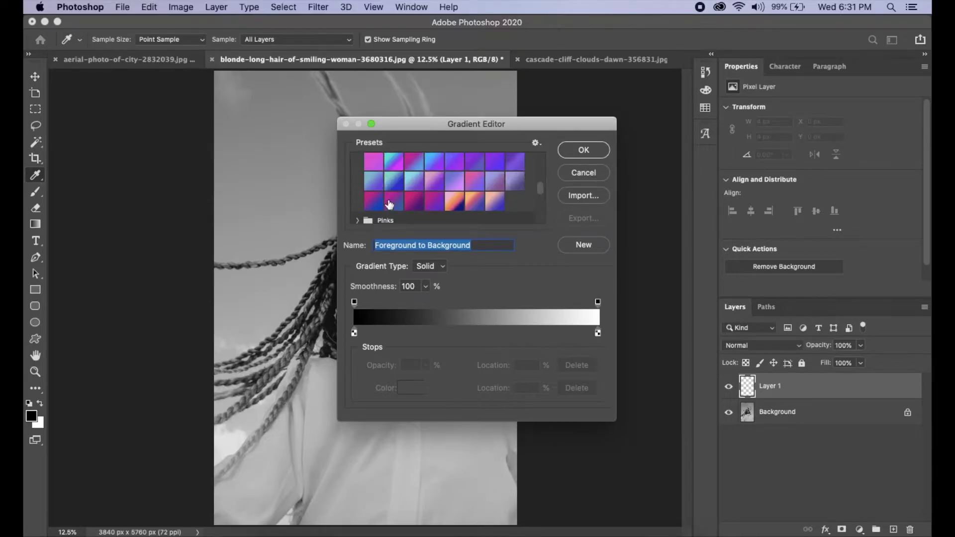
pyautogui.click(413, 201)
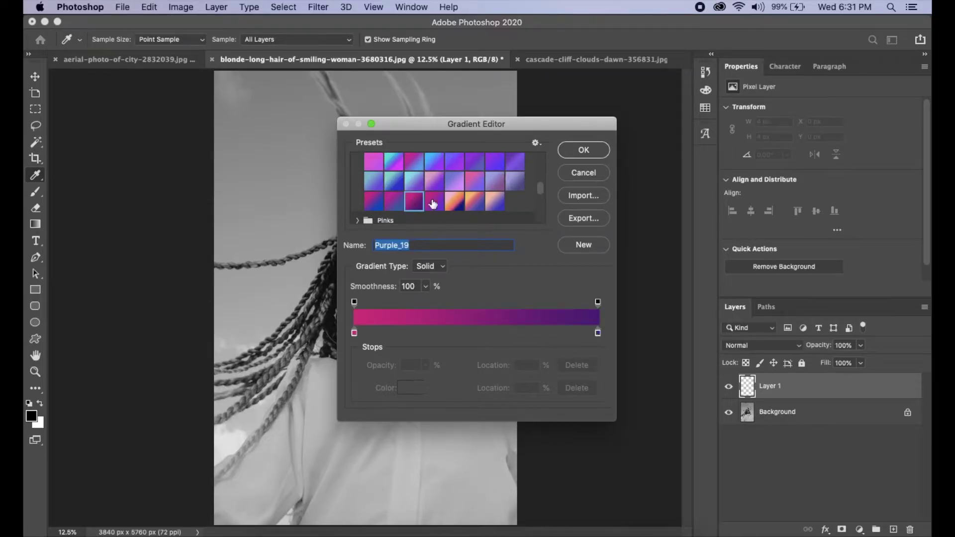
pyautogui.click(581, 150)
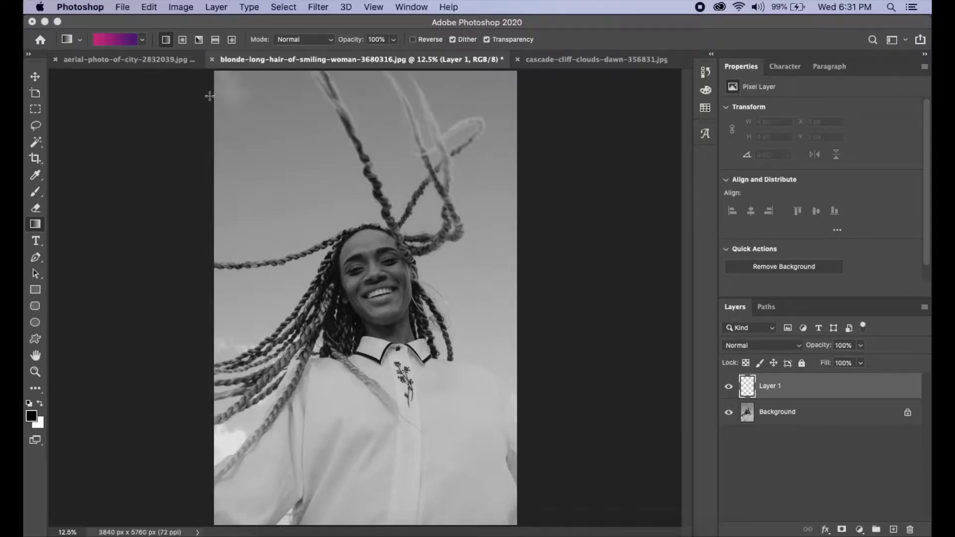
# Step: Try several diagonal pink-to-purple gradients on Layer 1, ending with one from the photo's upper left towards the lower right
pyautogui.moveTo(209, 96); pyautogui.dragTo(577, 389)
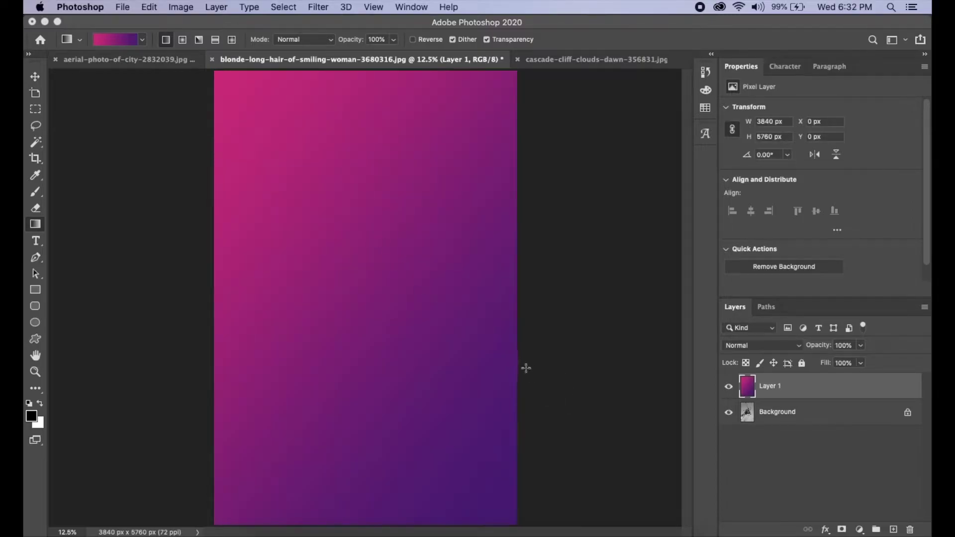
pyautogui.moveTo(326, 196); pyautogui.dragTo(358, 227)
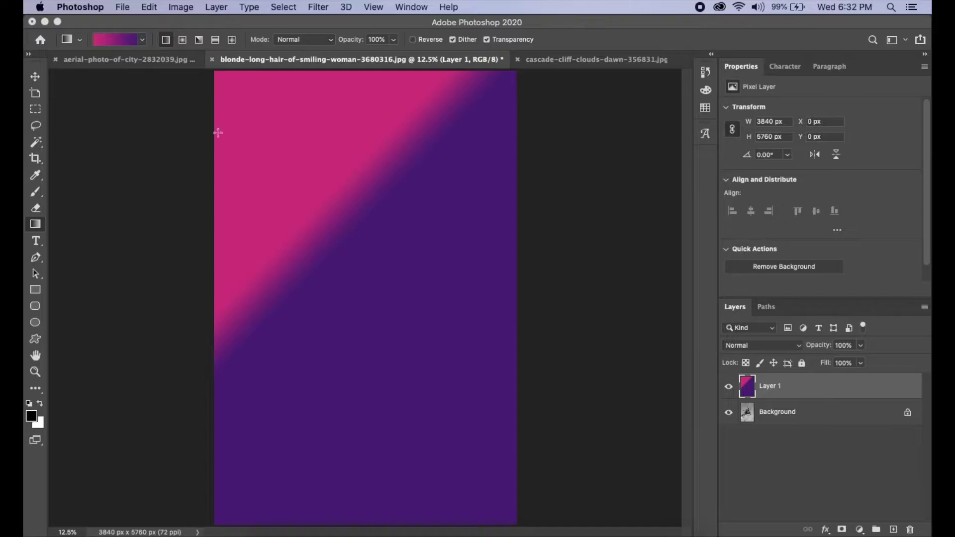
pyautogui.moveTo(199, 89); pyautogui.dragTo(603, 439)
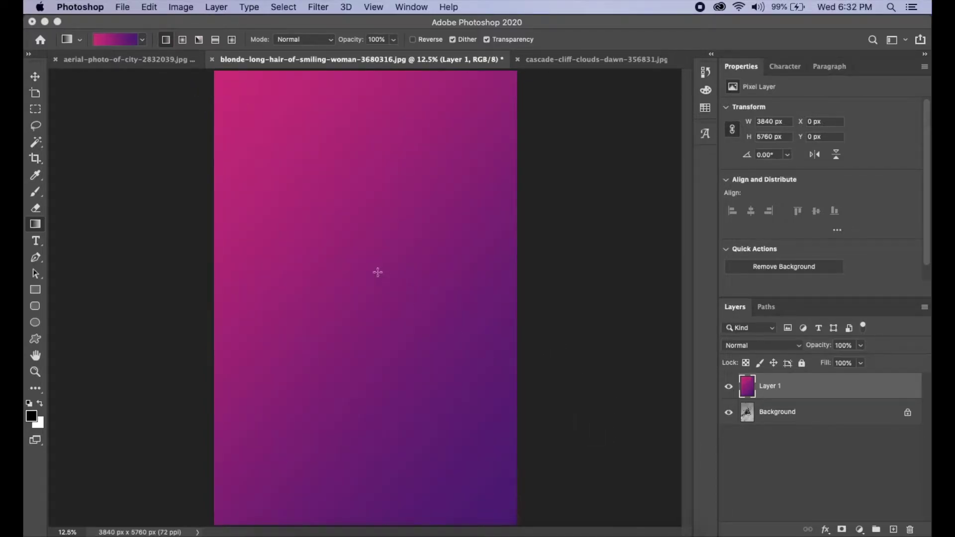
pyautogui.moveTo(188, 107); pyautogui.dragTo(456, 331)
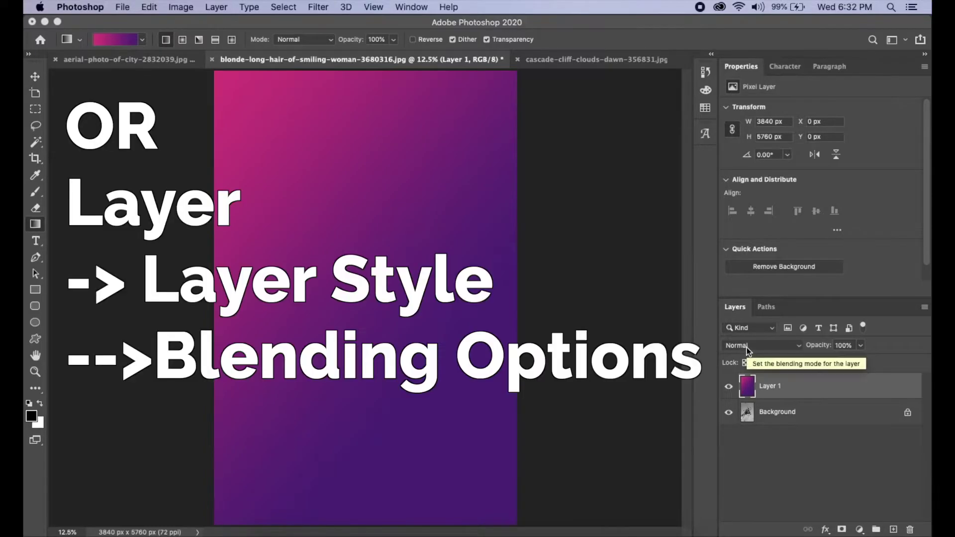
# Step: Preview the blend modes on the pink-to-purple gradient layer and choose Color Dodge
pyautogui.click(764, 348)
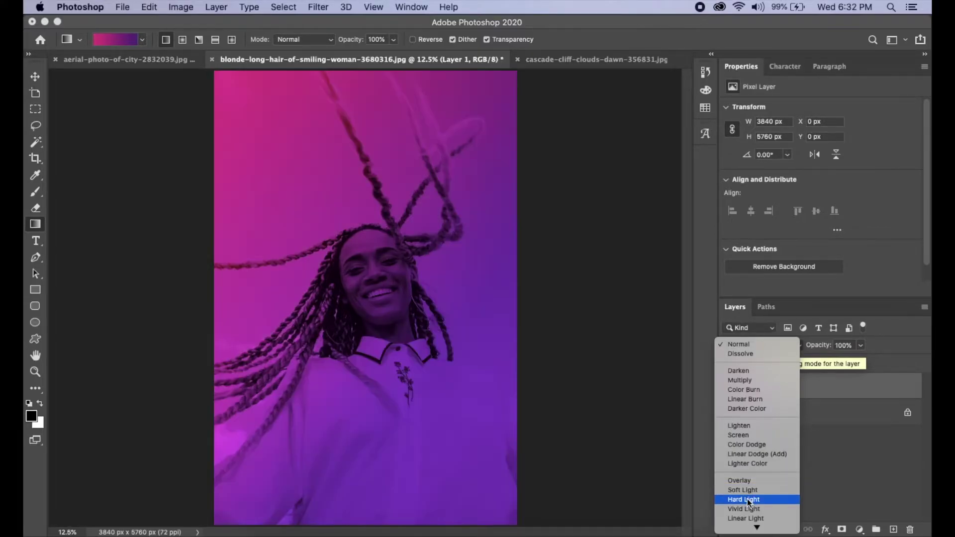
pyautogui.moveTo(754, 528)
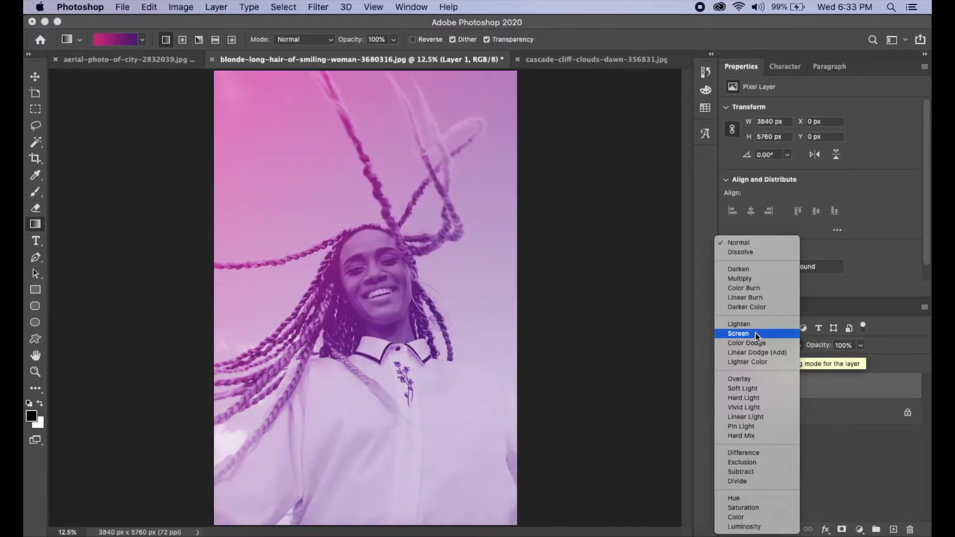
pyautogui.click(754, 342)
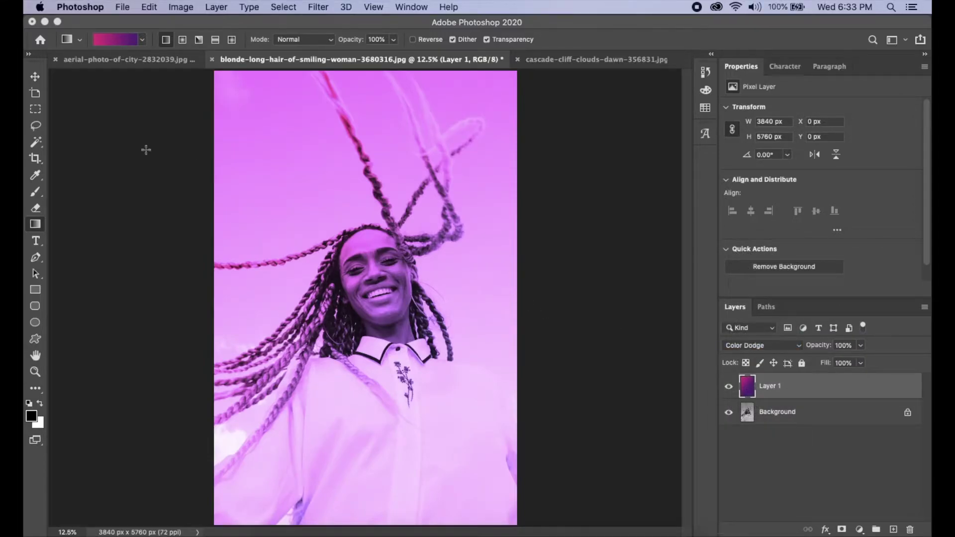
# Step: Change the Gradient tool's preset to the green-to-purple gradient from the Iridescent group
pyautogui.click(130, 43)
pyautogui.moveTo(443, 128); pyautogui.dragTo(663, 67)
pyautogui.scroll(-2, 627, 140)
pyautogui.scroll(-1, 627, 141)
pyautogui.scroll(-3, 626, 140)
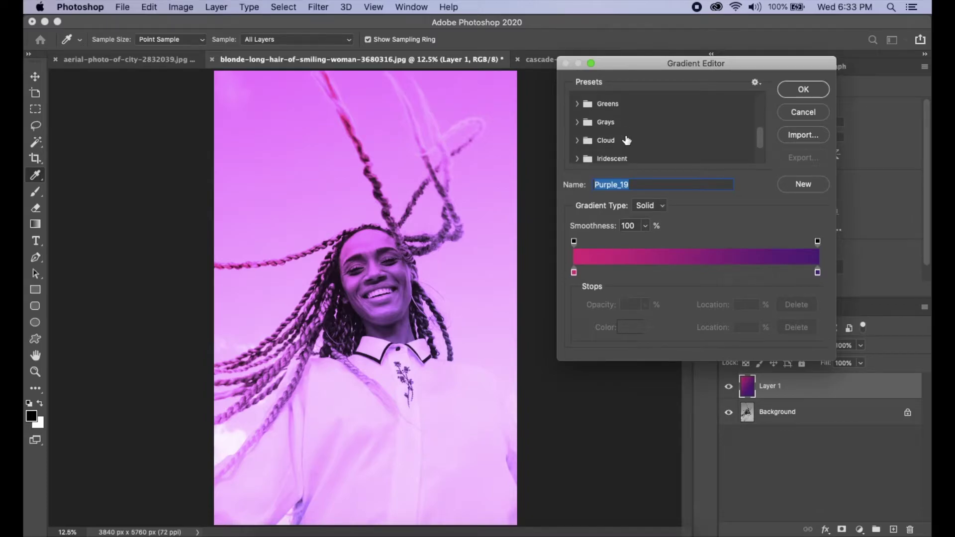
pyautogui.click(577, 140)
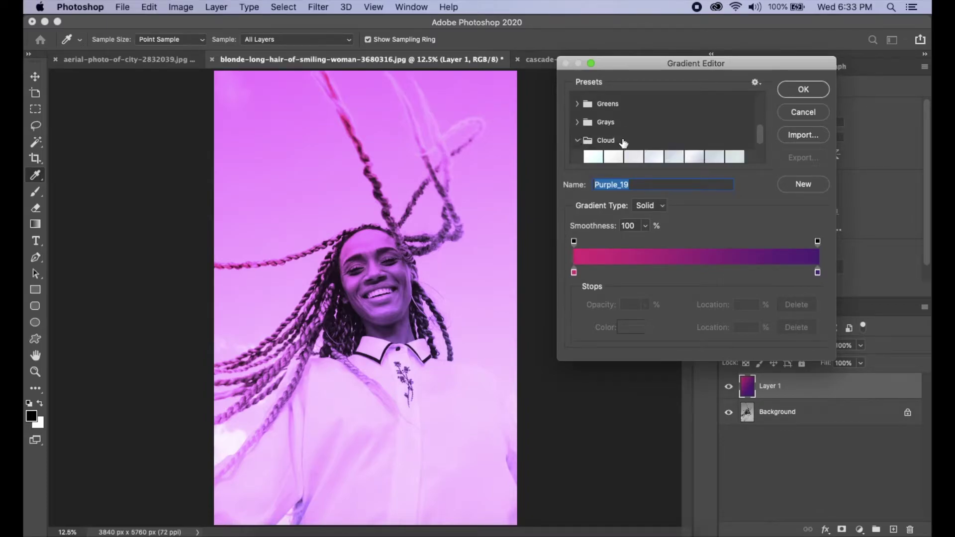
pyautogui.scroll(-3, 623, 143)
pyautogui.click(578, 126)
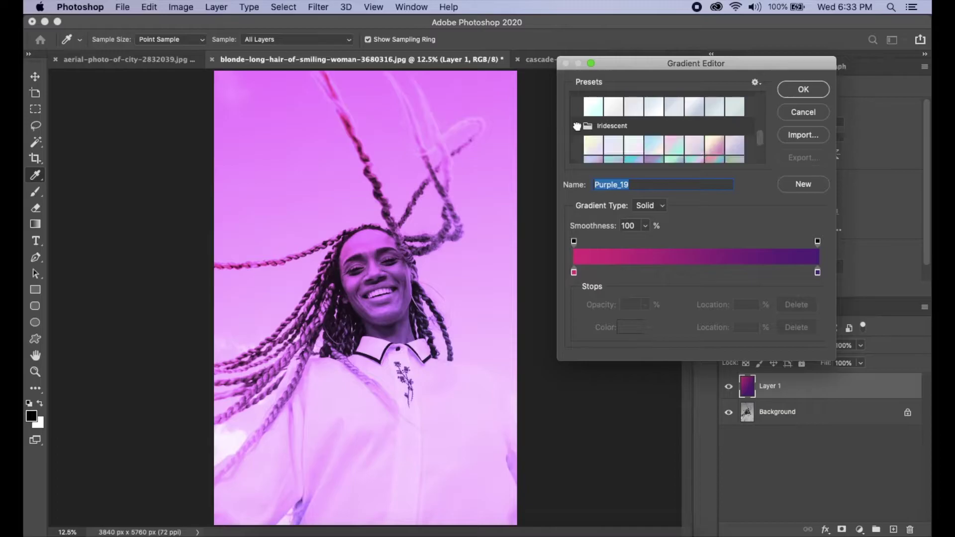
pyautogui.scroll(-2, 625, 144)
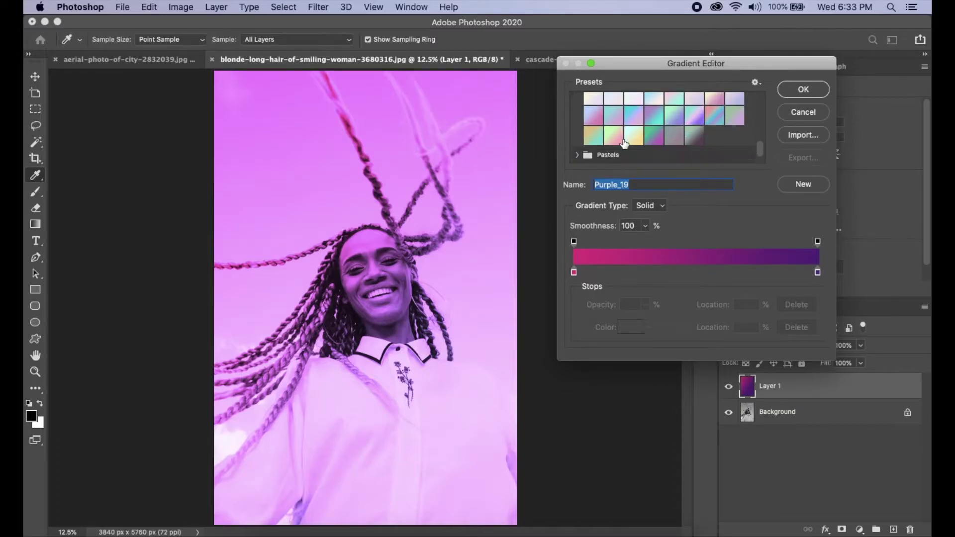
pyautogui.click(654, 140)
pyautogui.click(801, 89)
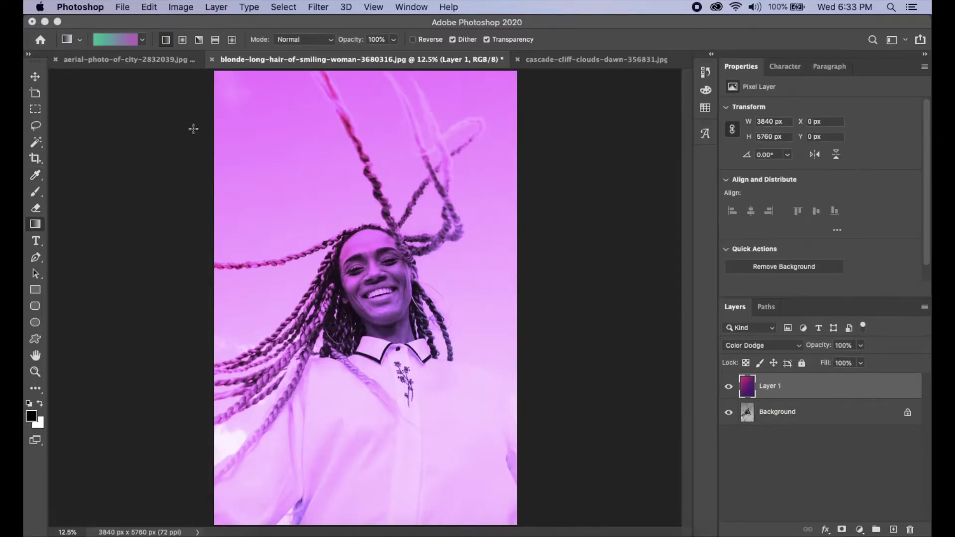
# Step: Fill Layer 1 with the green-to-purple gradient diagonally from upper left to lower right and set its blend mode to Soft Light
pyautogui.moveTo(184, 94); pyautogui.dragTo(565, 510)
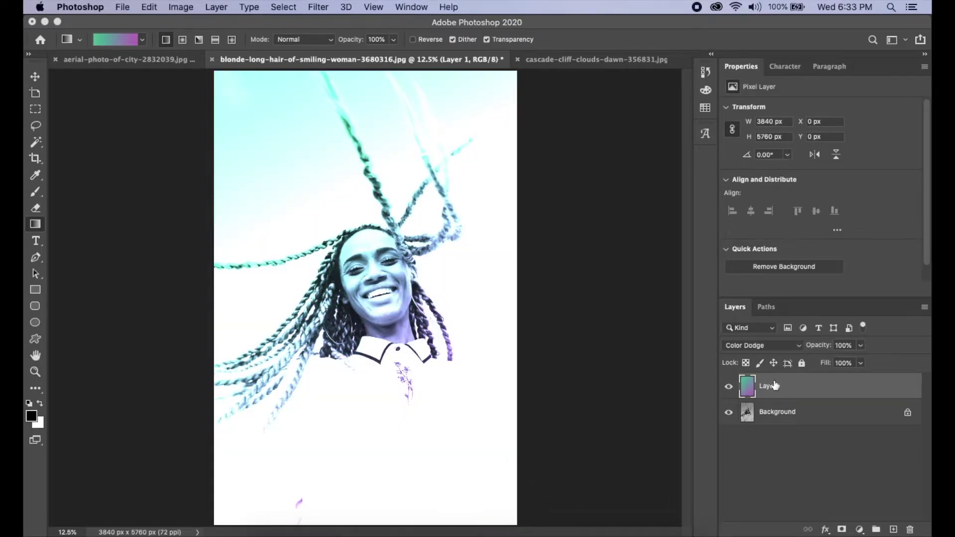
pyautogui.click(778, 345)
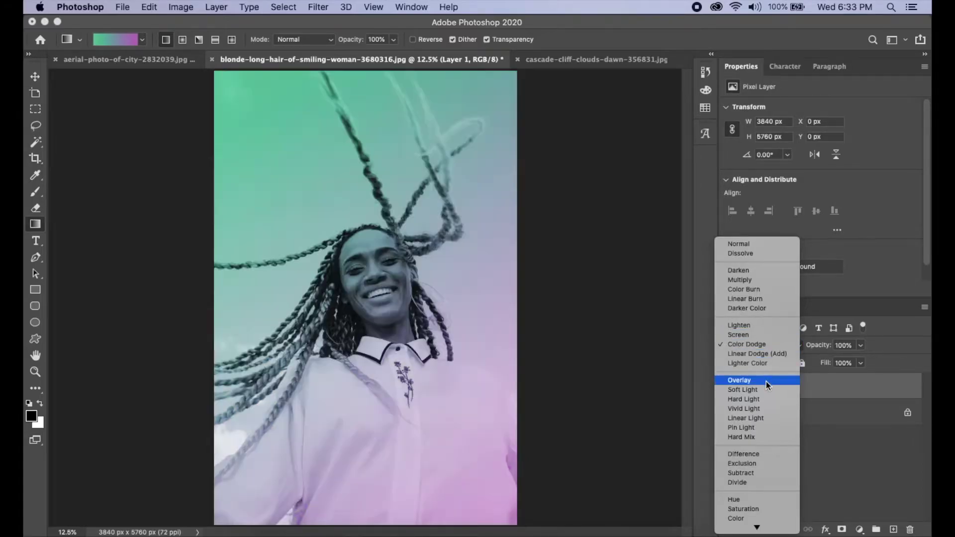
pyautogui.click(766, 389)
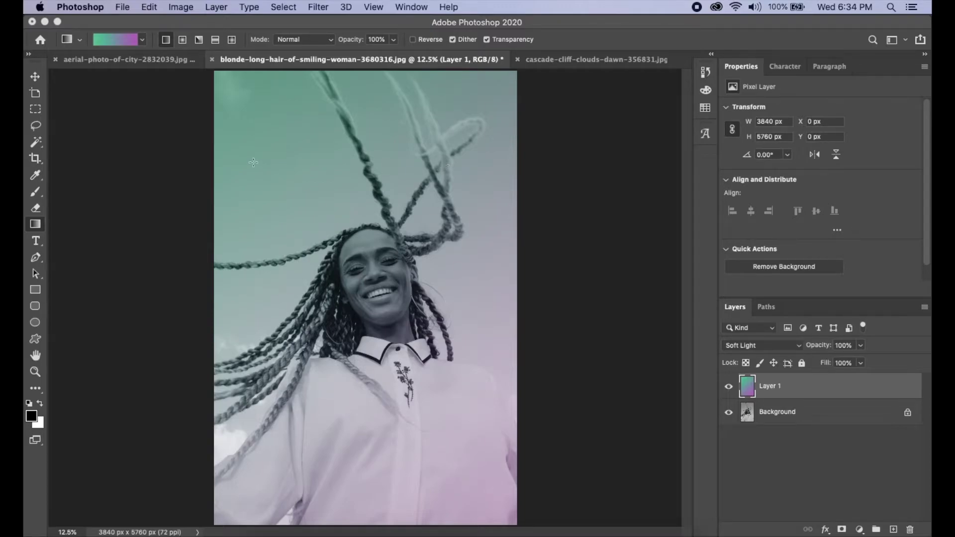
# Step: Add a 200 pt text box reading "Happiness" in the photo's upper left area and shrink the box to fit the word
pyautogui.click(37, 241)
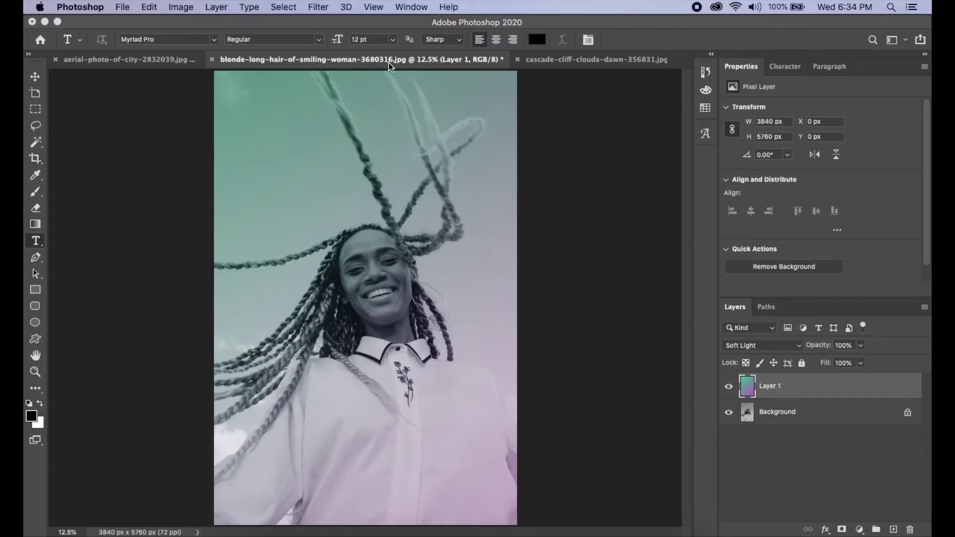
pyautogui.click(374, 39)
pyautogui.write('200')
pyautogui.click(297, 39)
pyautogui.moveTo(240, 148); pyautogui.dragTo(485, 201)
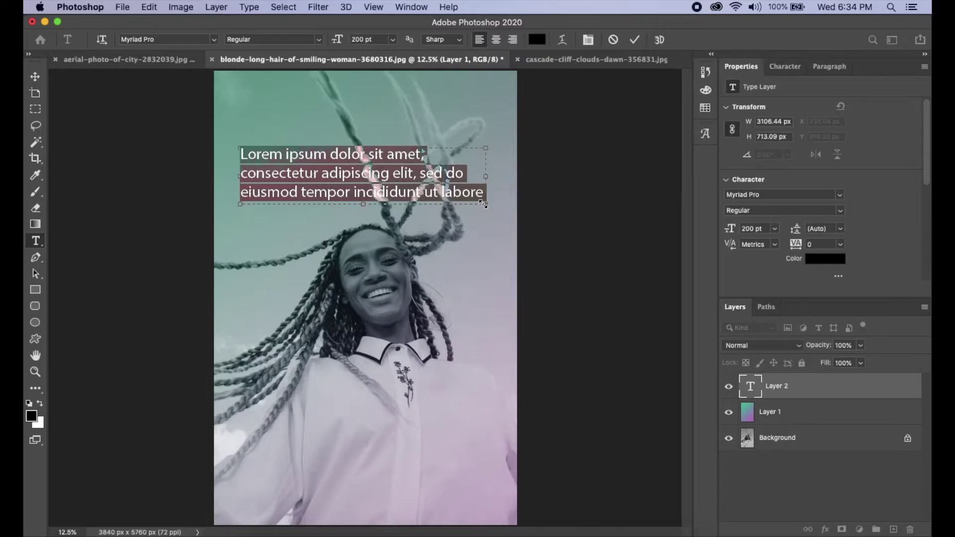
pyautogui.write('Happiness')
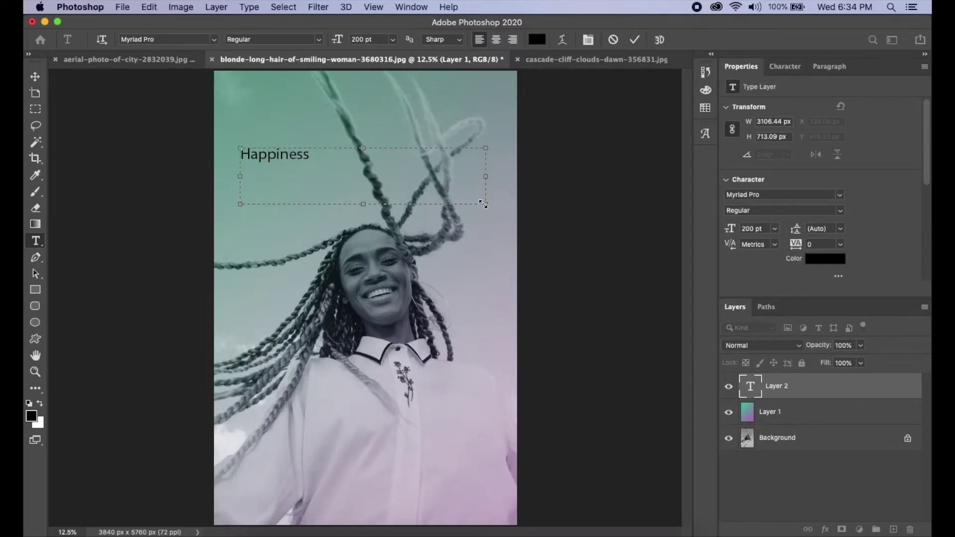
pyautogui.moveTo(485, 205); pyautogui.dragTo(311, 166)
pyautogui.click(36, 77)
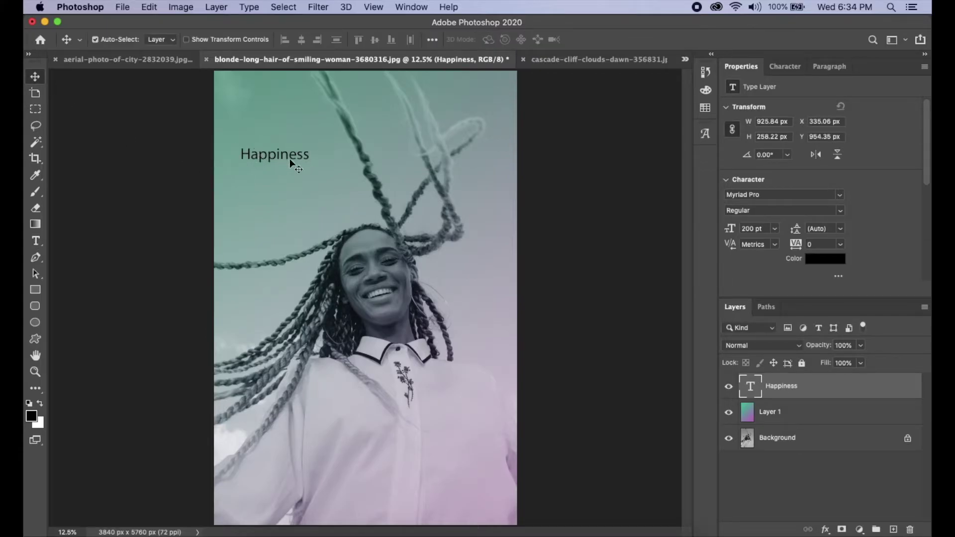
# Step: Scale the "Happiness" text up proportionally to about 384% with Free Transform, spanning most of the photo's width
pyautogui.click(150, 7)
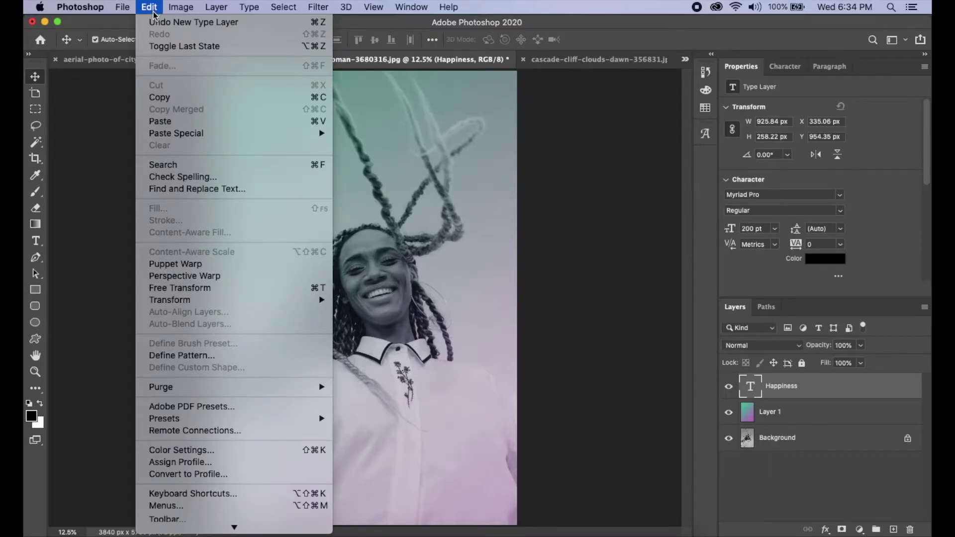
pyautogui.scroll(-1, 180, 458)
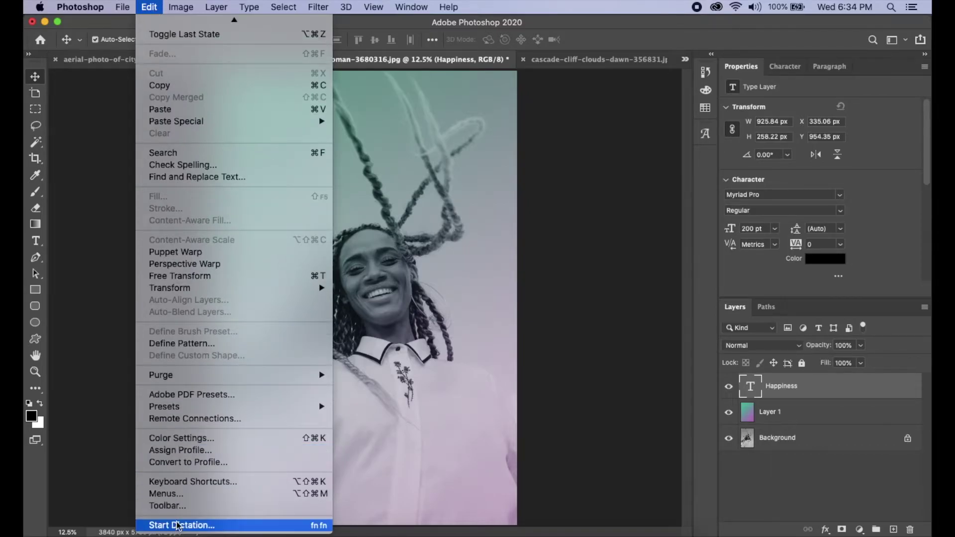
pyautogui.moveTo(205, 294)
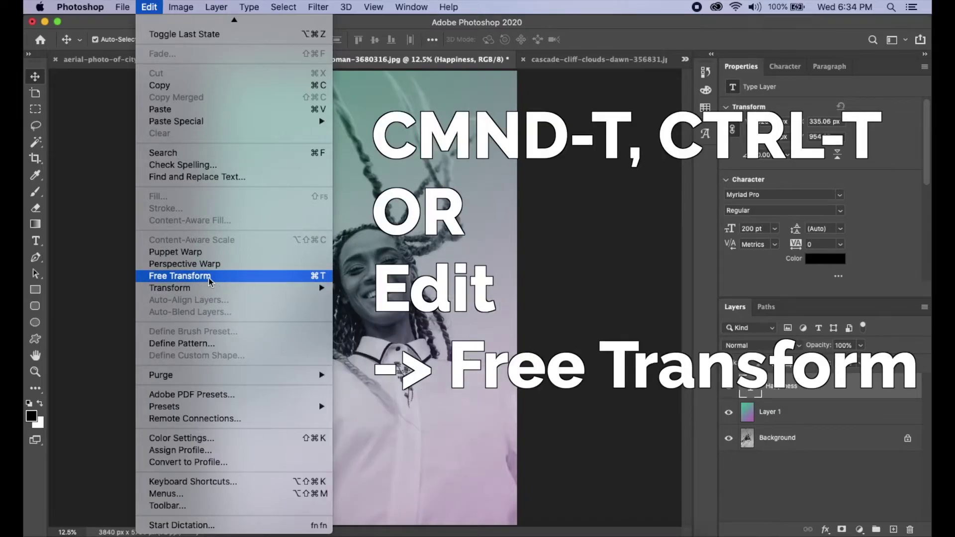
pyautogui.click(209, 277)
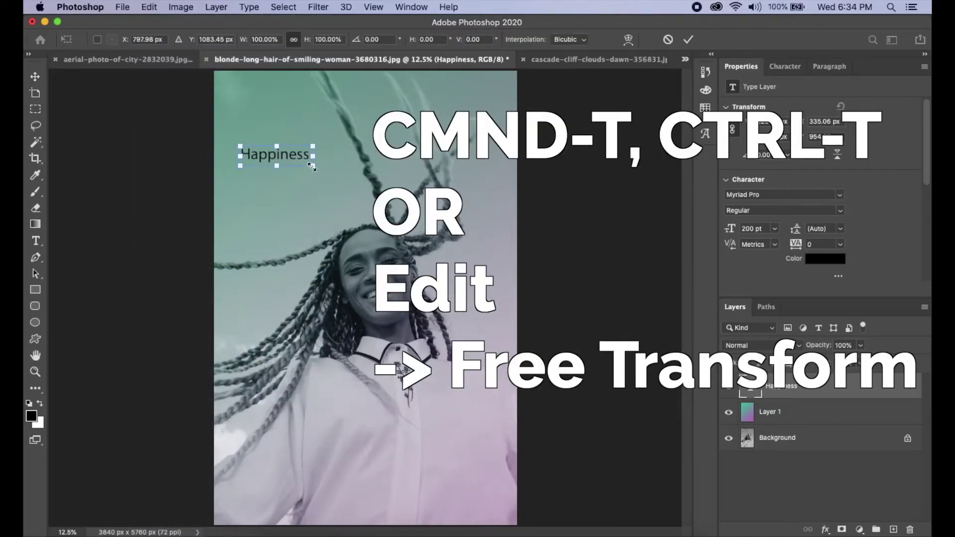
pyautogui.moveTo(312, 167); pyautogui.dragTo(498, 269)
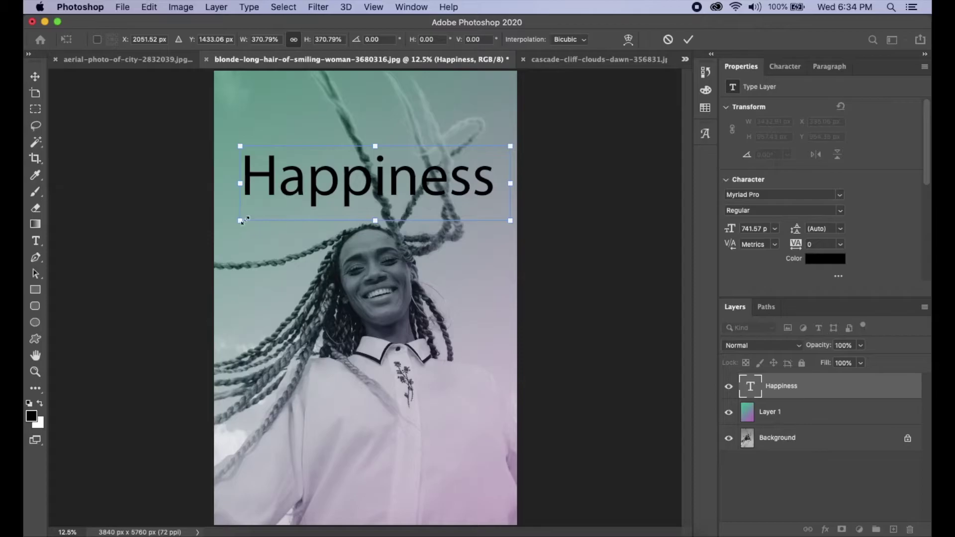
pyautogui.moveTo(241, 220); pyautogui.dragTo(231, 224)
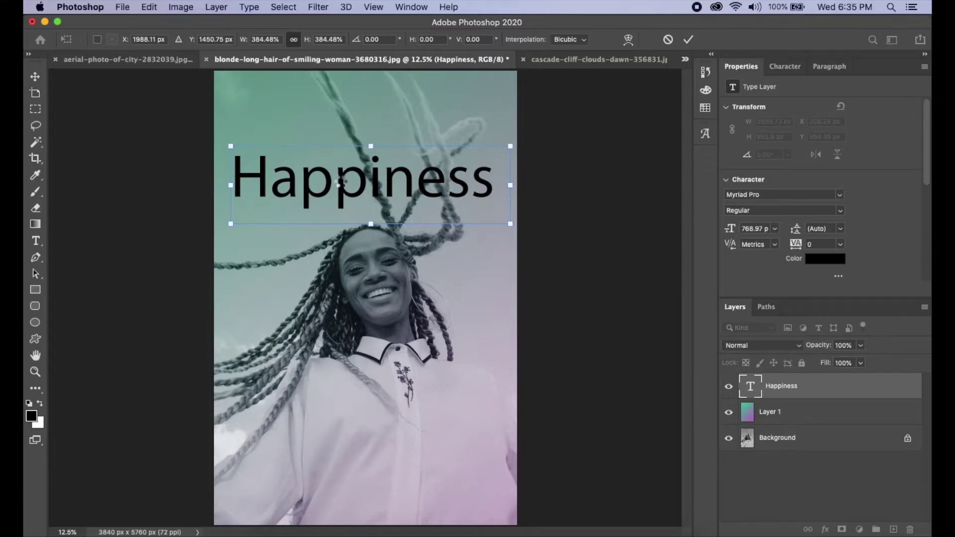
pyautogui.press('Return')
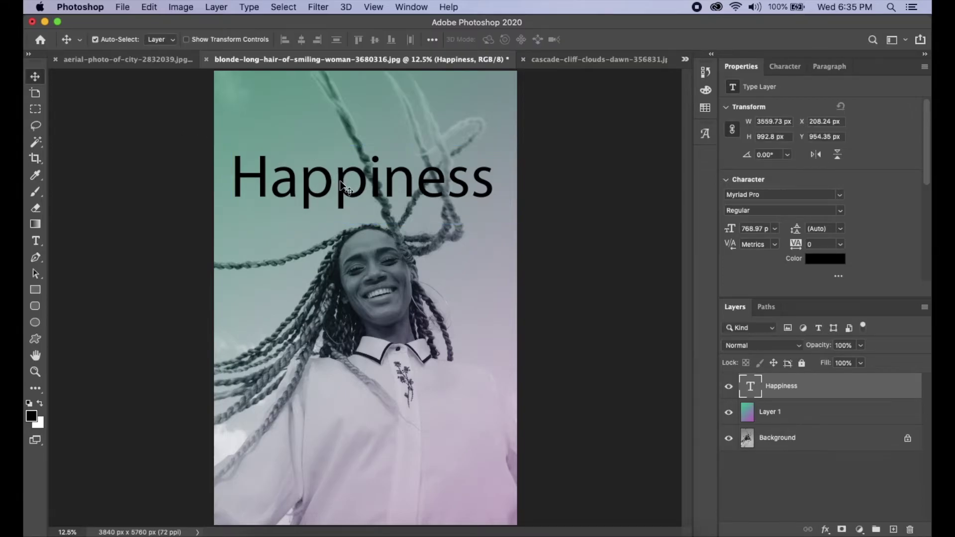
# Step: Preview other fonts on the "Happiness" text, keep Myriad Pro and set its style to Bold
pyautogui.doubleClick(305, 172)
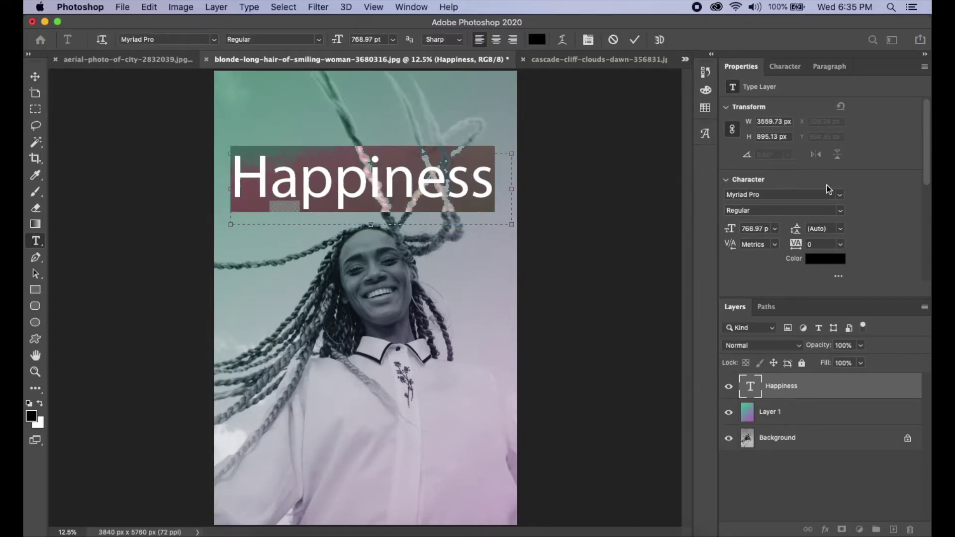
pyautogui.click(841, 214)
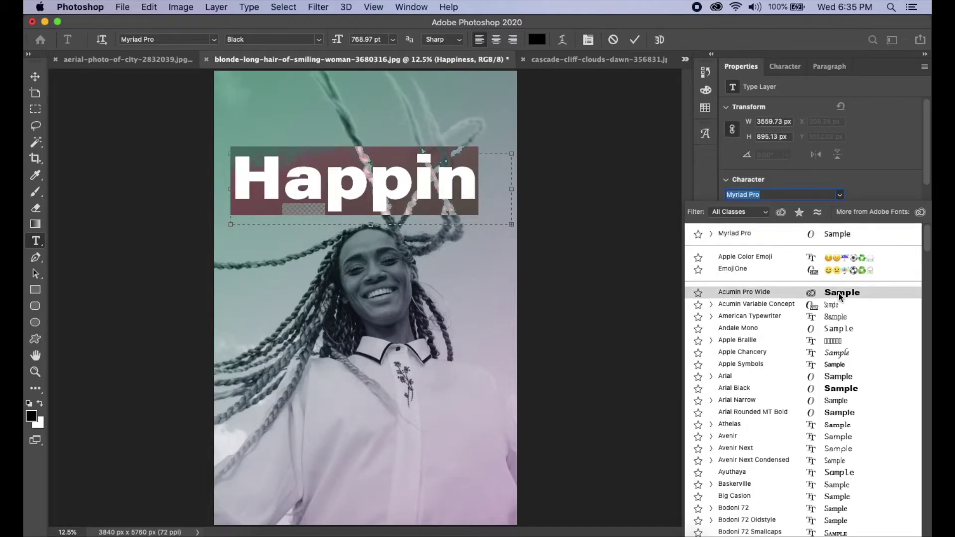
pyautogui.scroll(-5, 833, 389)
pyautogui.scroll(-4, 831, 390)
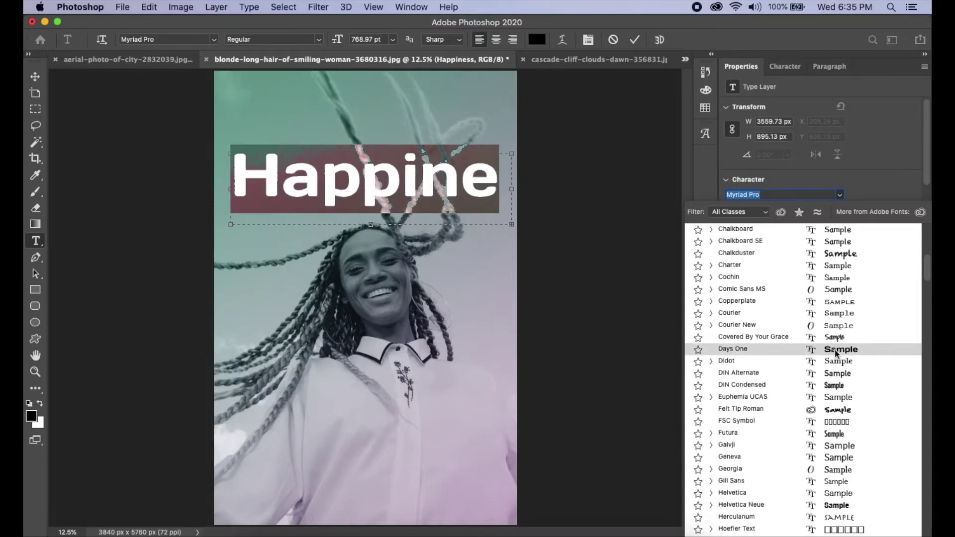
pyautogui.scroll(-5, 836, 353)
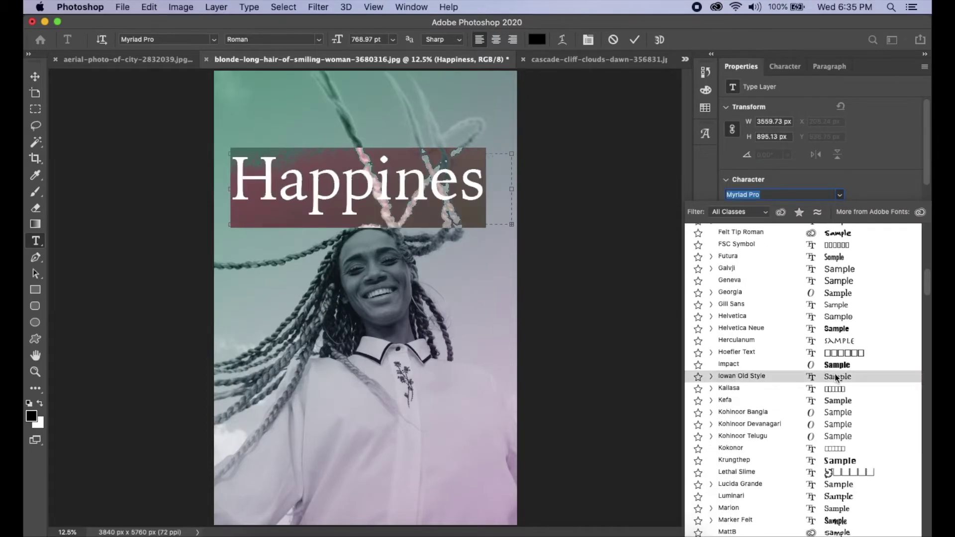
pyautogui.scroll(-6, 834, 423)
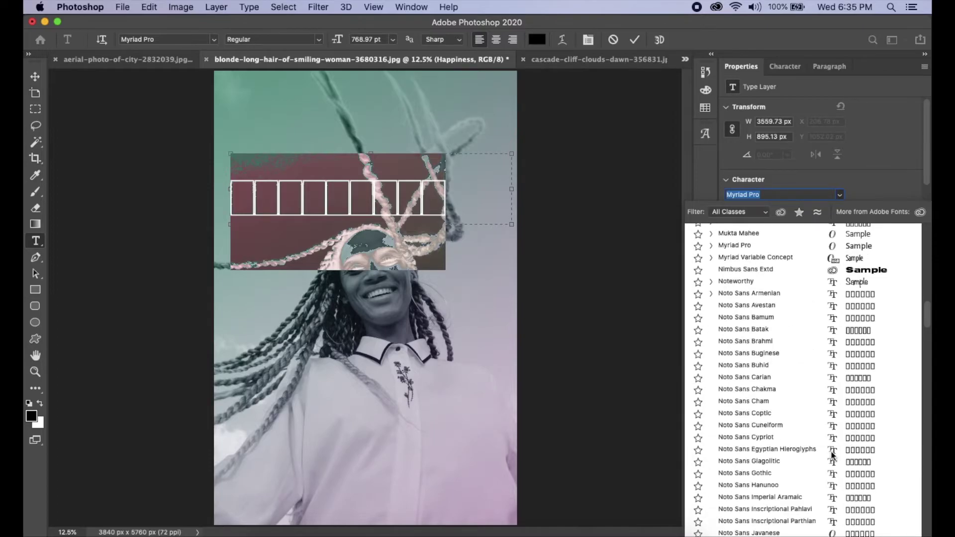
pyautogui.scroll(15, 832, 454)
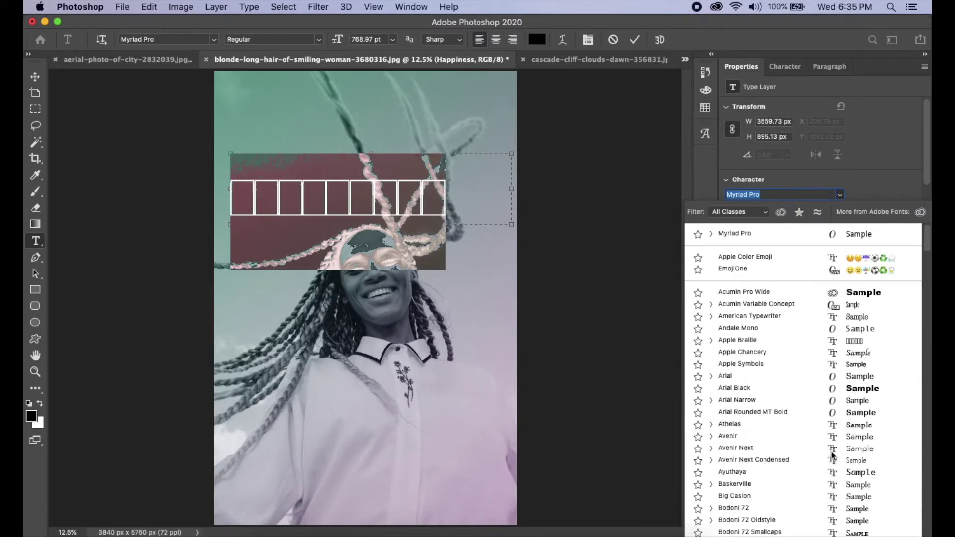
pyautogui.click(877, 241)
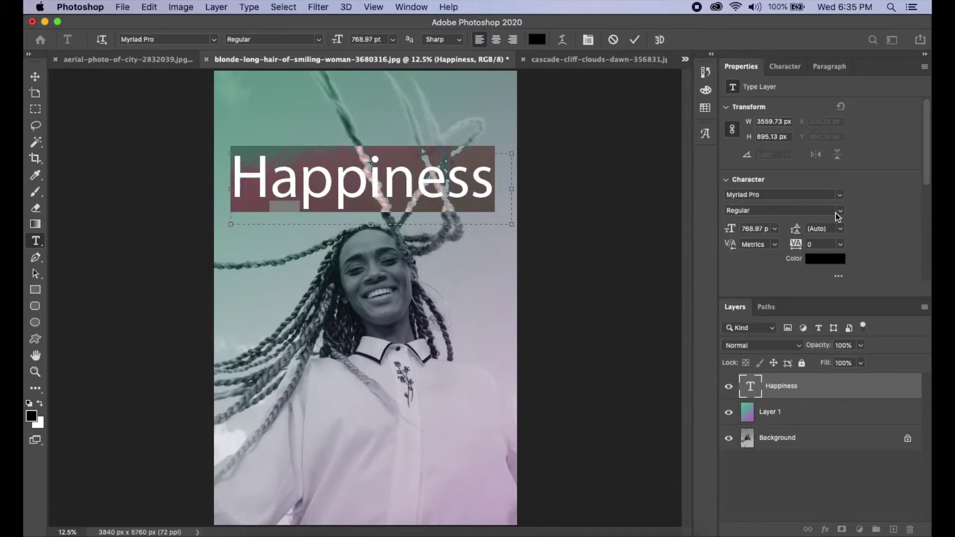
pyautogui.click(844, 213)
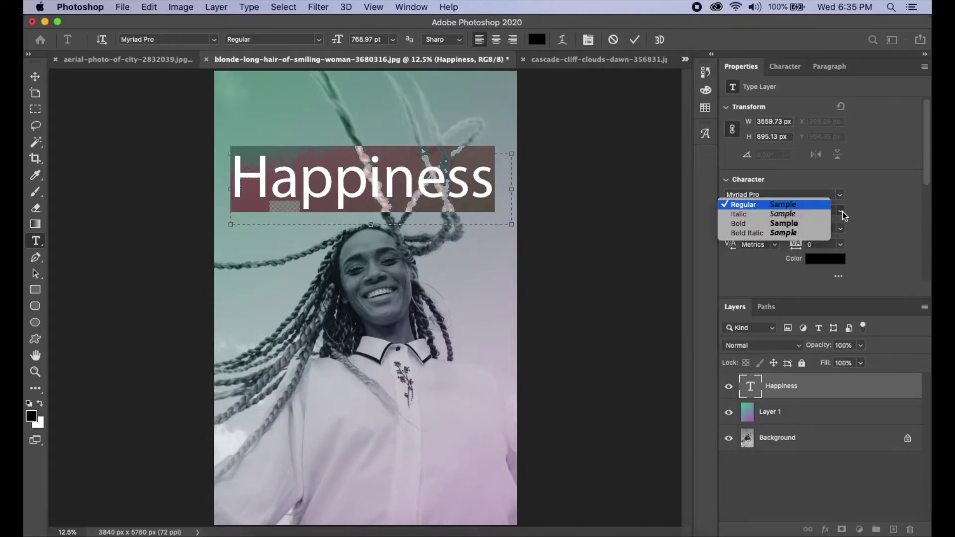
pyautogui.click(816, 230)
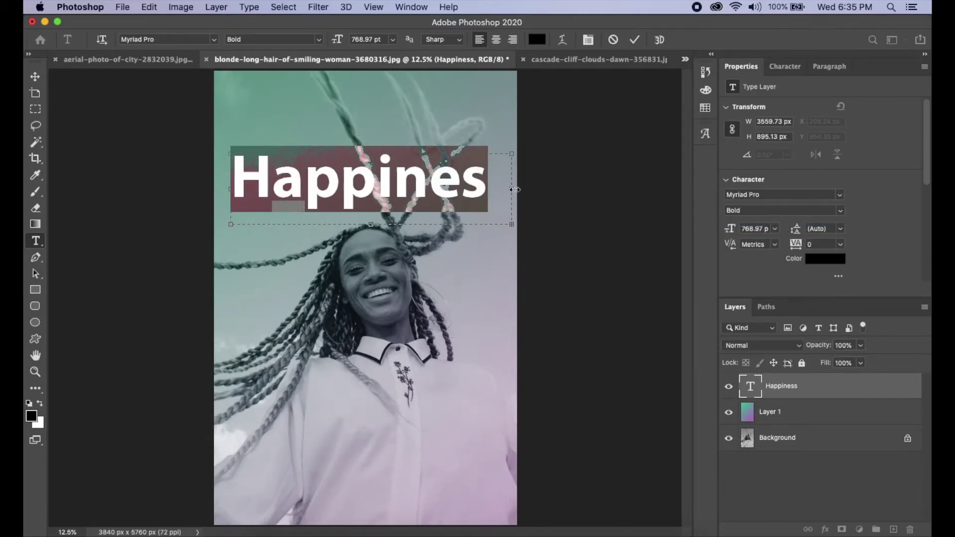
# Step: Enlarge the text box to the photo's left edge, about 3740 px wide, so the bold word fits on one line
pyautogui.moveTo(512, 192); pyautogui.dragTo(499, 192)
pyautogui.moveTo(501, 192); pyautogui.dragTo(509, 192)
pyautogui.moveTo(227, 153); pyautogui.dragTo(216, 149)
pyautogui.click(35, 76)
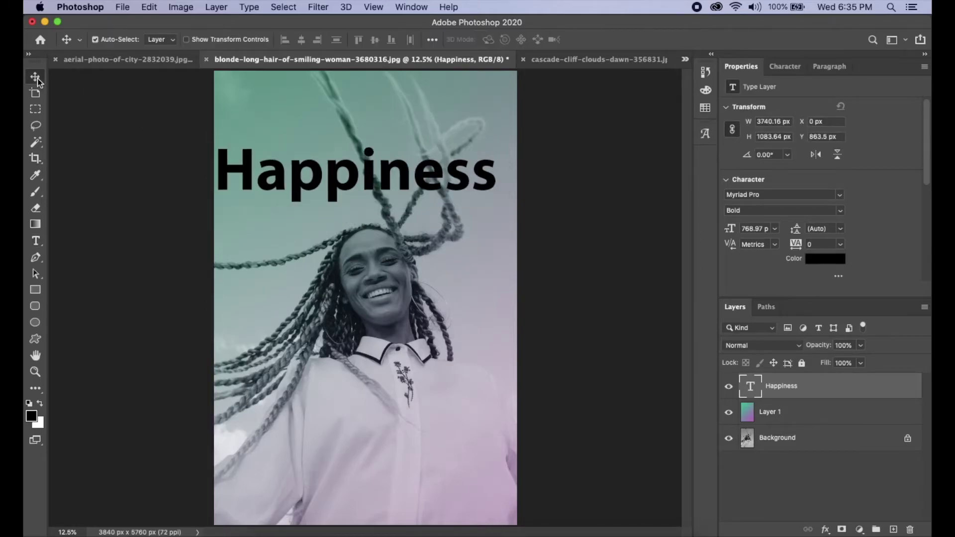
# Step: Scale the "Happiness" text down proportionally to about 93% from its upper left corner, leaving a margin at the photo's left edge
pyautogui.press('super+t')
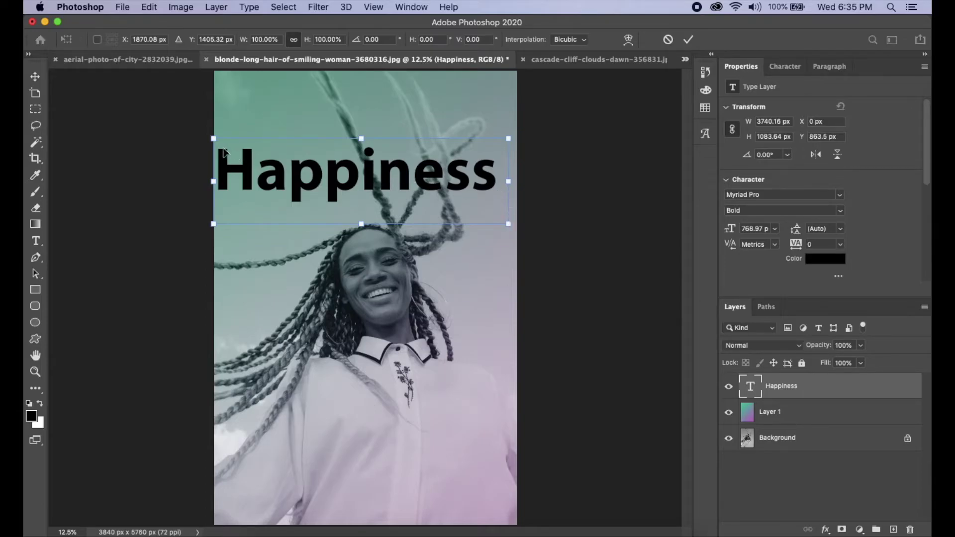
pyautogui.moveTo(215, 139); pyautogui.dragTo(235, 144)
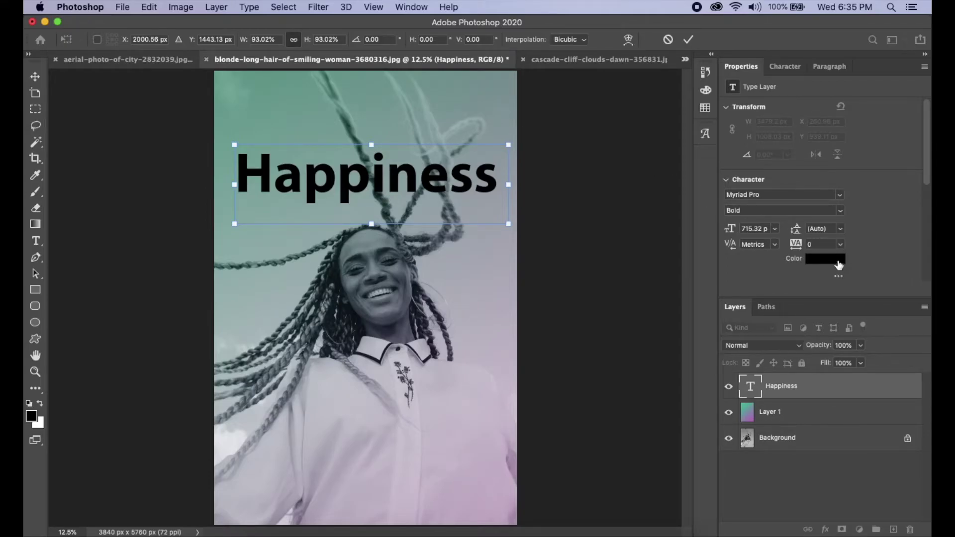
pyautogui.press('Return')
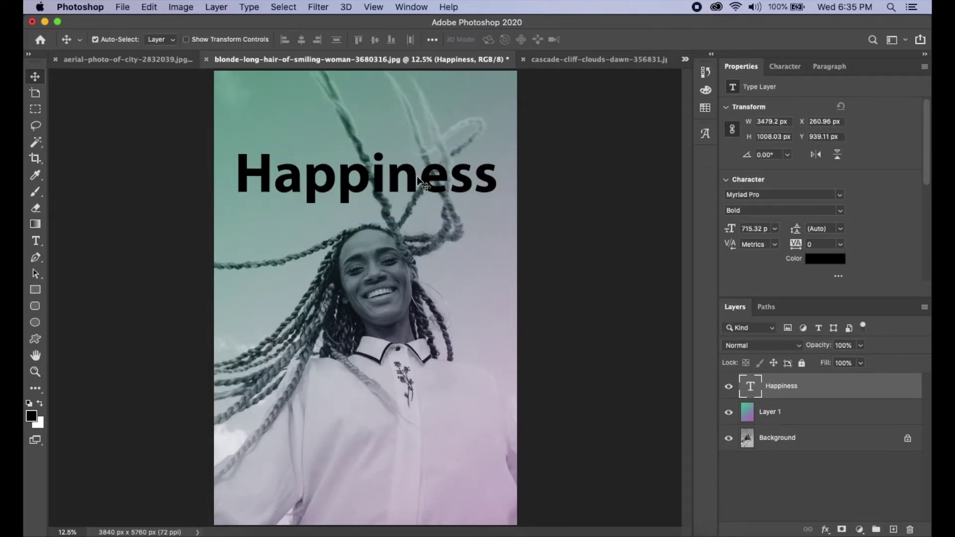
# Step: Change the colour of the "Happiness" text to white
pyautogui.doubleClick(401, 175)
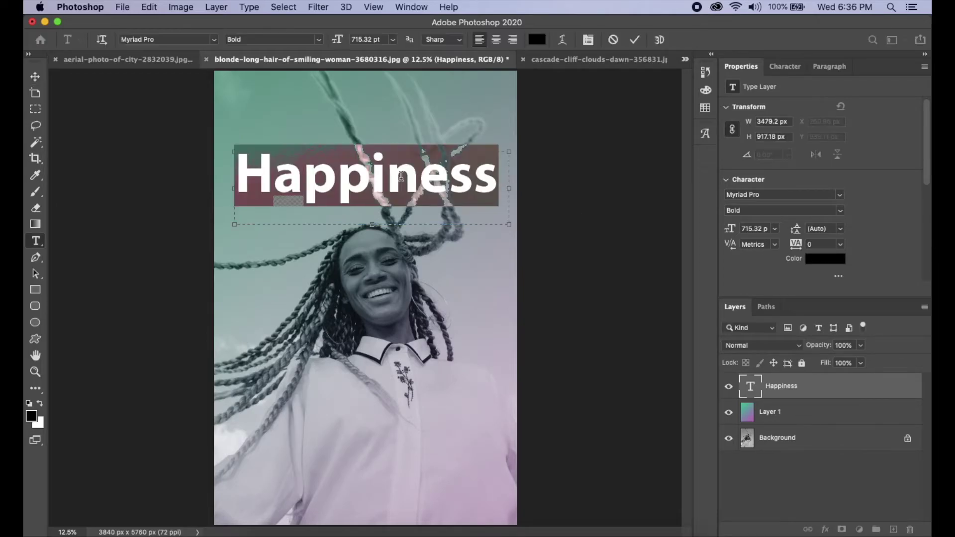
pyautogui.click(834, 259)
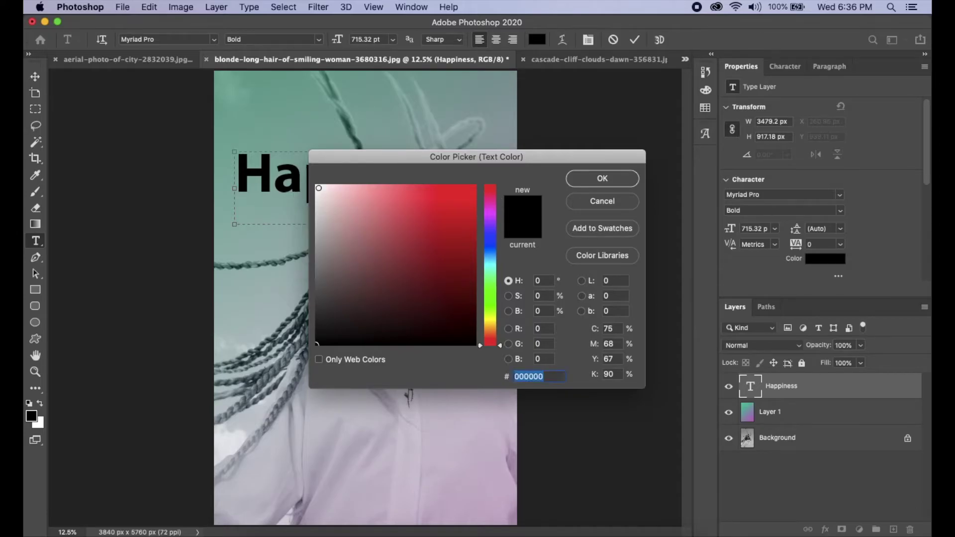
pyautogui.click(319, 189)
pyautogui.click(605, 185)
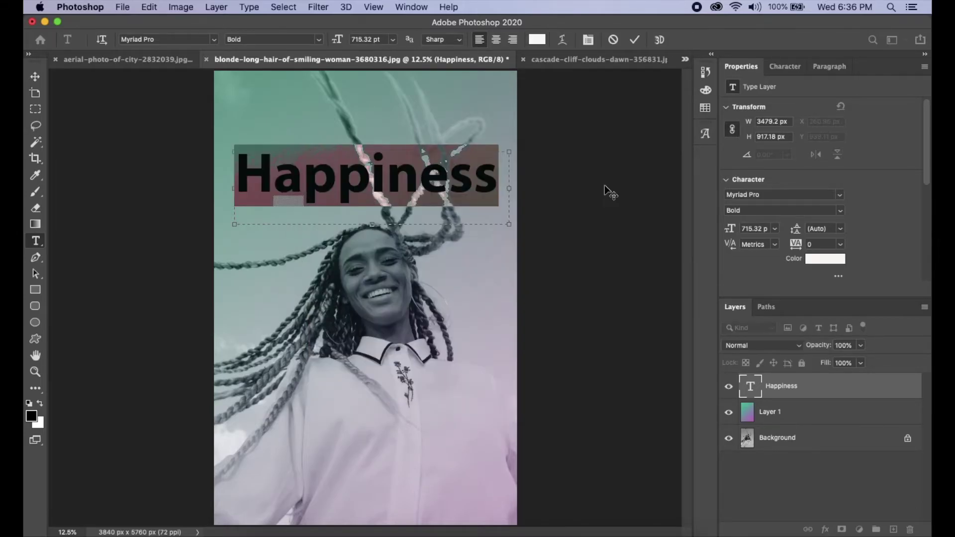
pyautogui.click(34, 76)
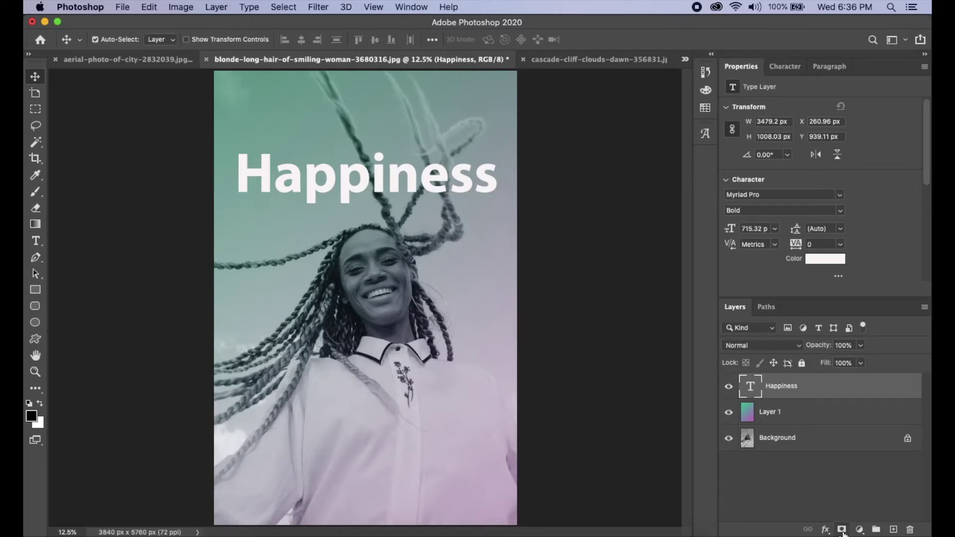
# Step: Add a layer mask to the Happiness layer and lower the layer's opacity to 21%, so the braids show through the letters
pyautogui.click(843, 530)
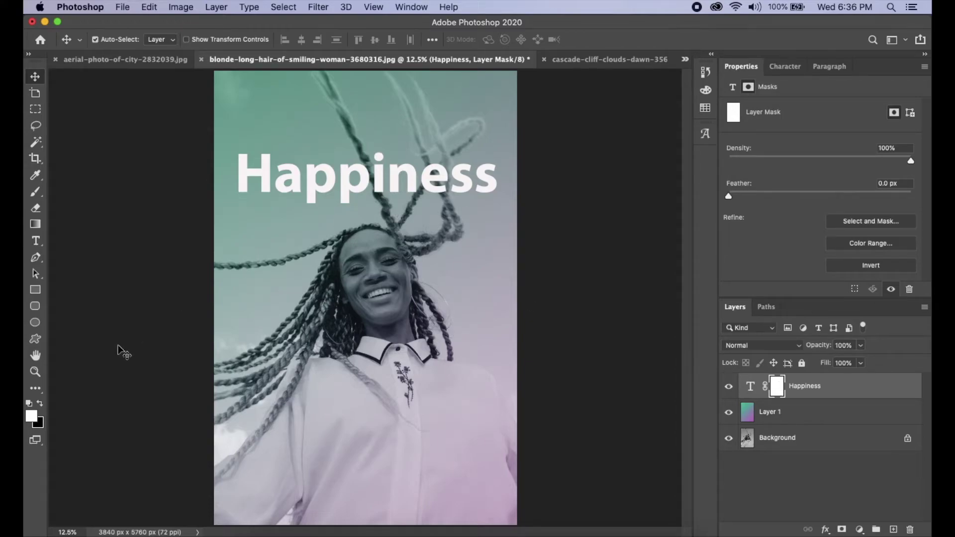
pyautogui.click(36, 372)
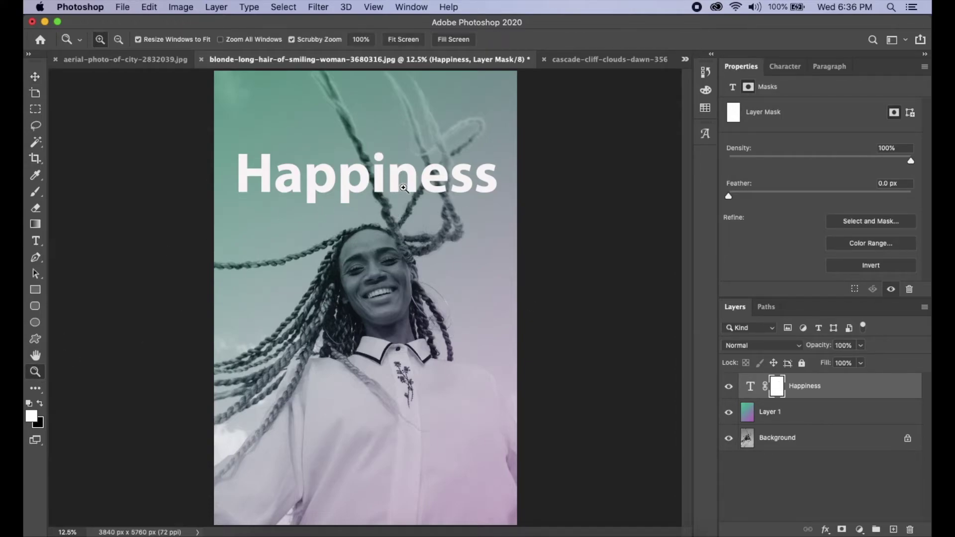
pyautogui.click(376, 188)
pyautogui.click(376, 188)
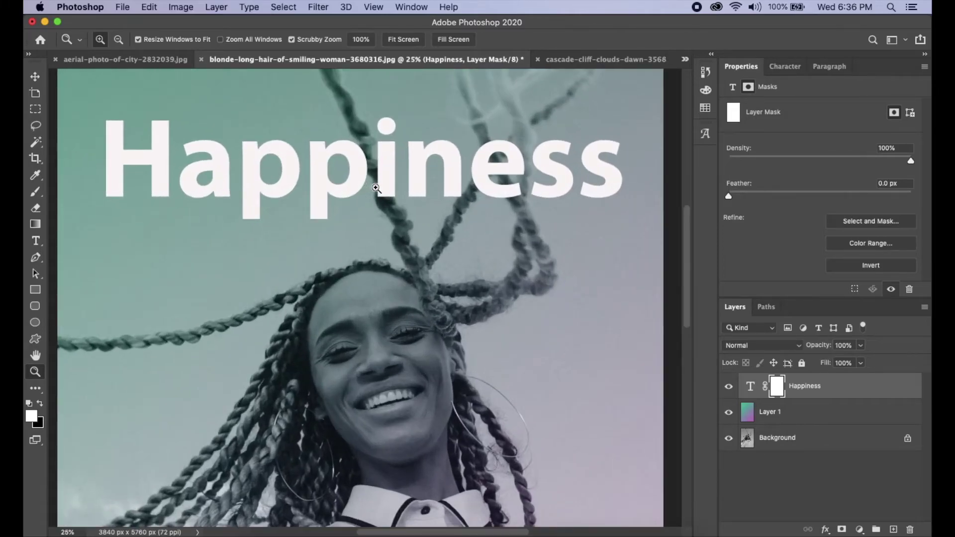
pyautogui.click(376, 188)
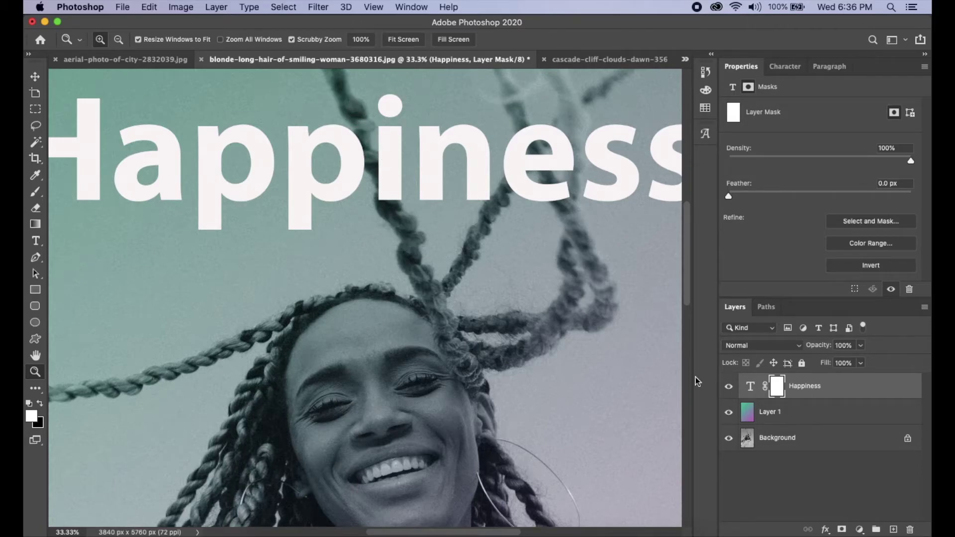
pyautogui.click(861, 347)
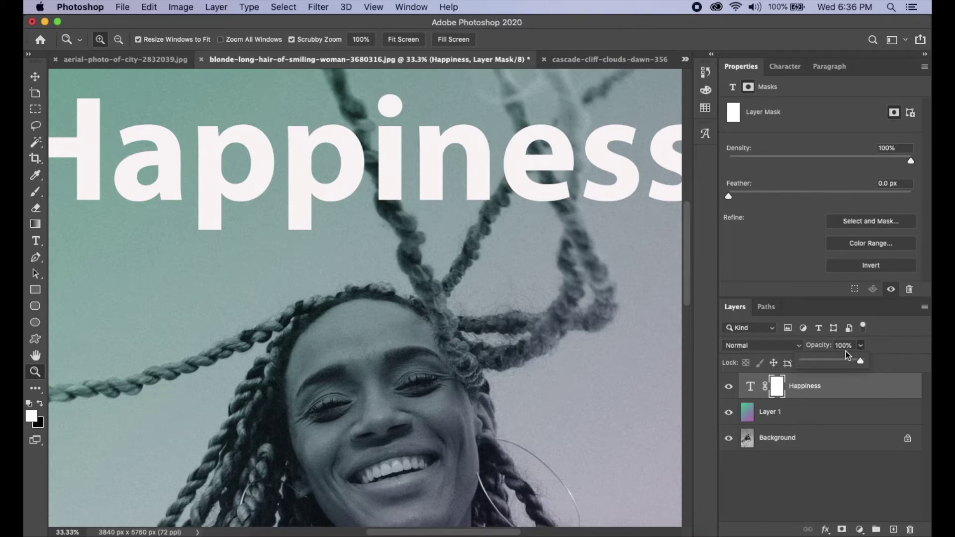
pyautogui.click(816, 364)
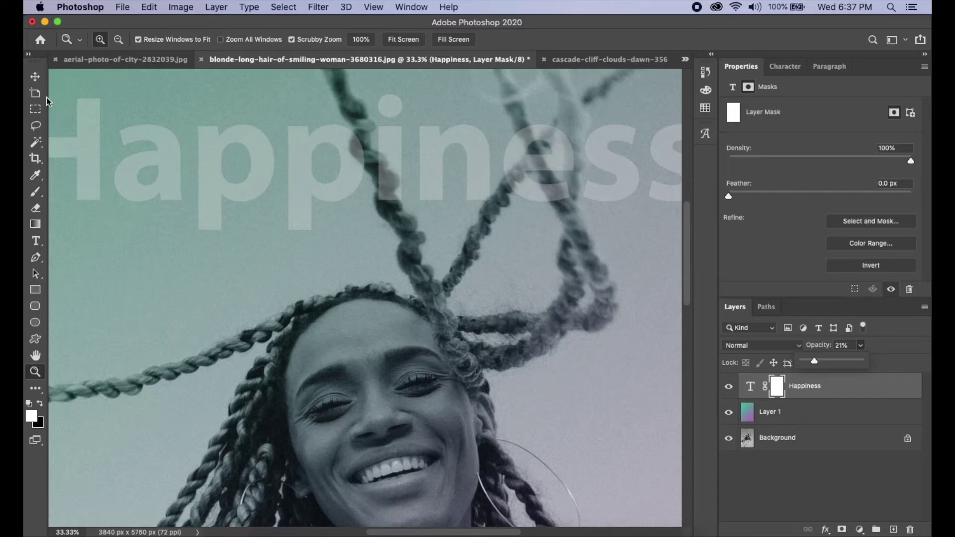
# Step: Select the section of braid crossing the second "p" and the "i" with the Magnetic Lasso tool, tracing its outline as a closed selection
pyautogui.click(38, 127)
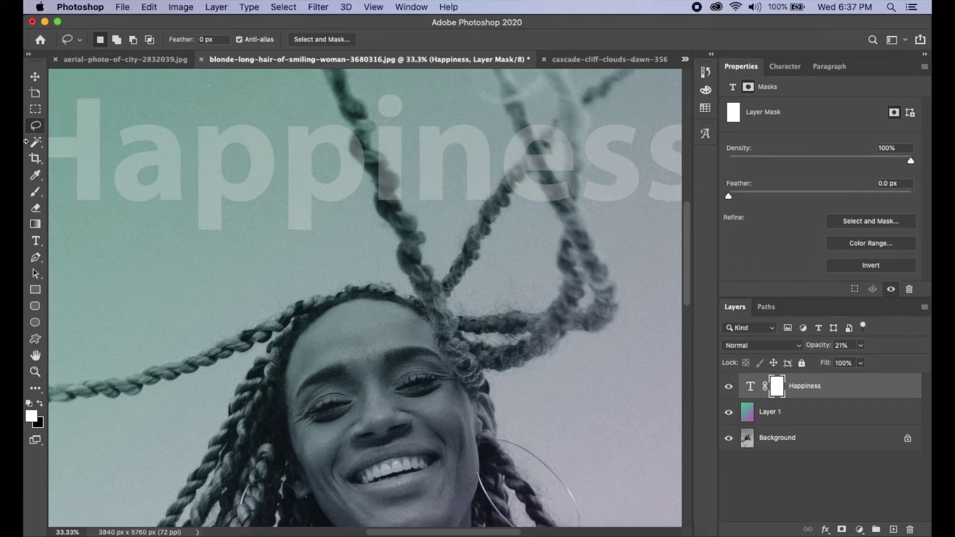
pyautogui.click(36, 388)
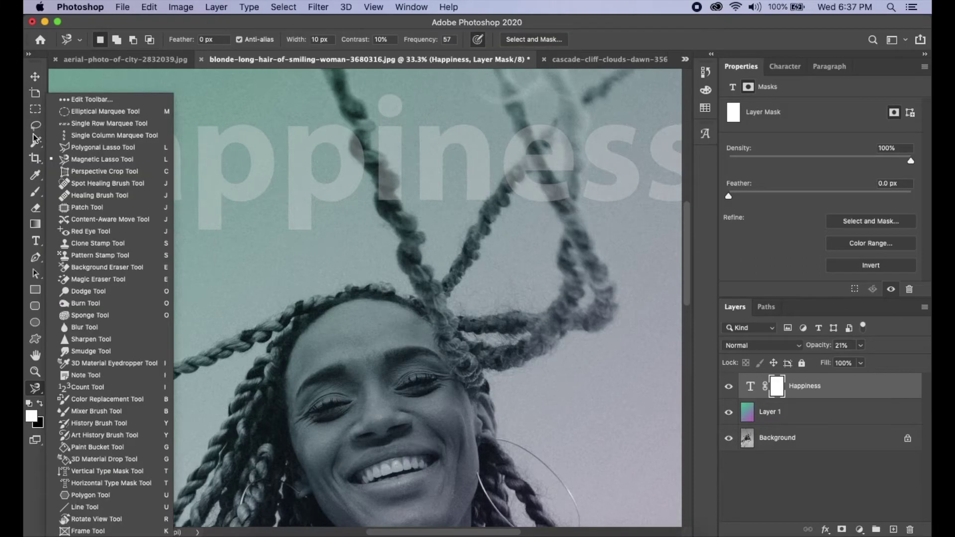
pyautogui.click(36, 393)
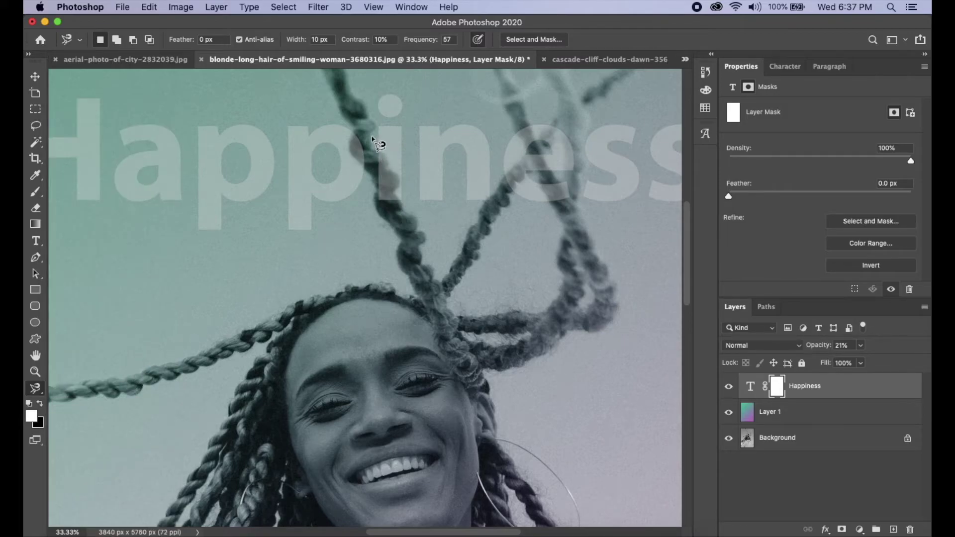
pyautogui.click(373, 138)
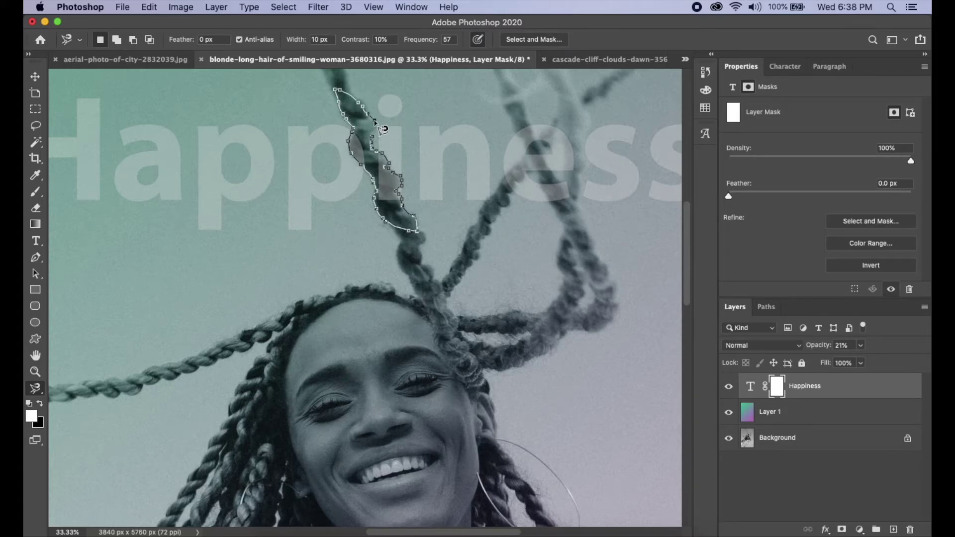
pyautogui.doubleClick(379, 145)
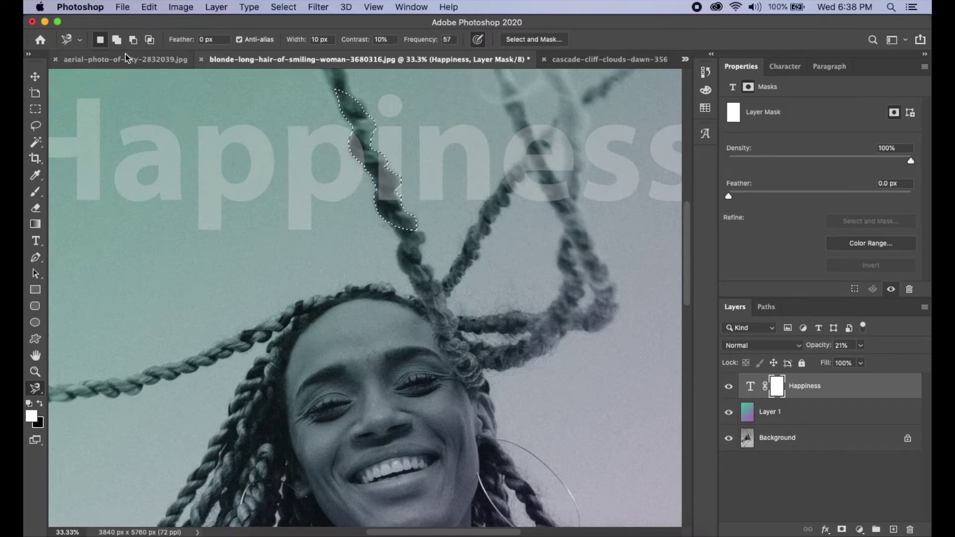
# Step: Add the braid section crossing the "e" to the existing selection, tracing it closed with the Magnetic Lasso tool
pyautogui.click(118, 39)
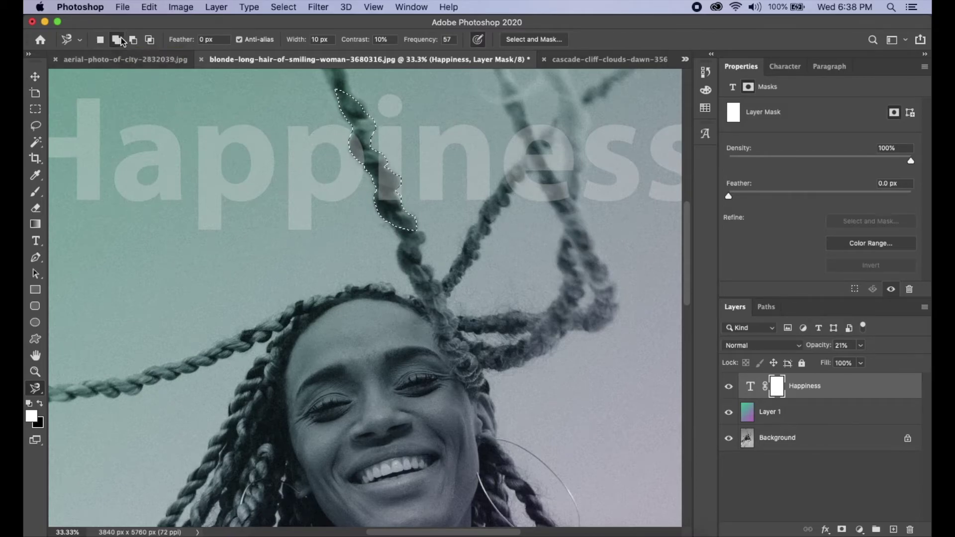
pyautogui.click(529, 119)
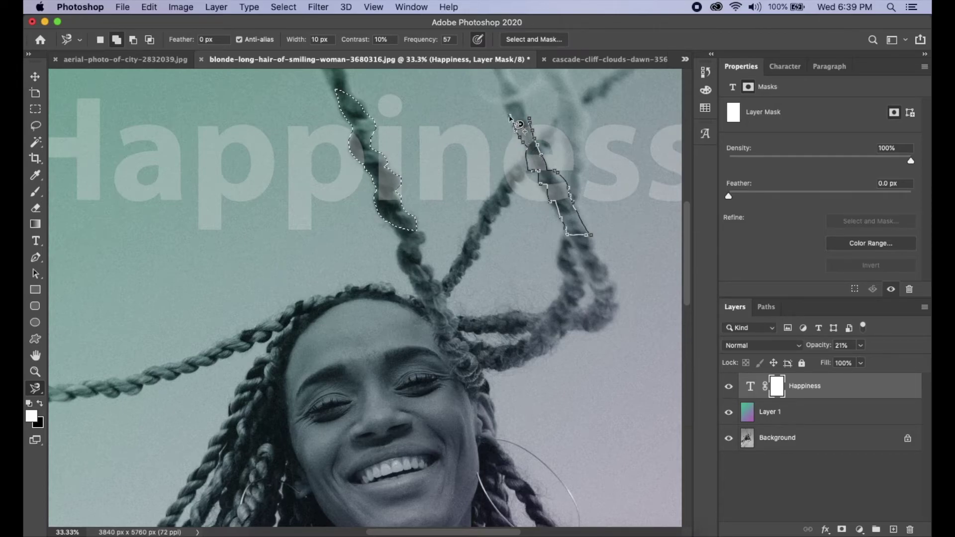
pyautogui.click(525, 117)
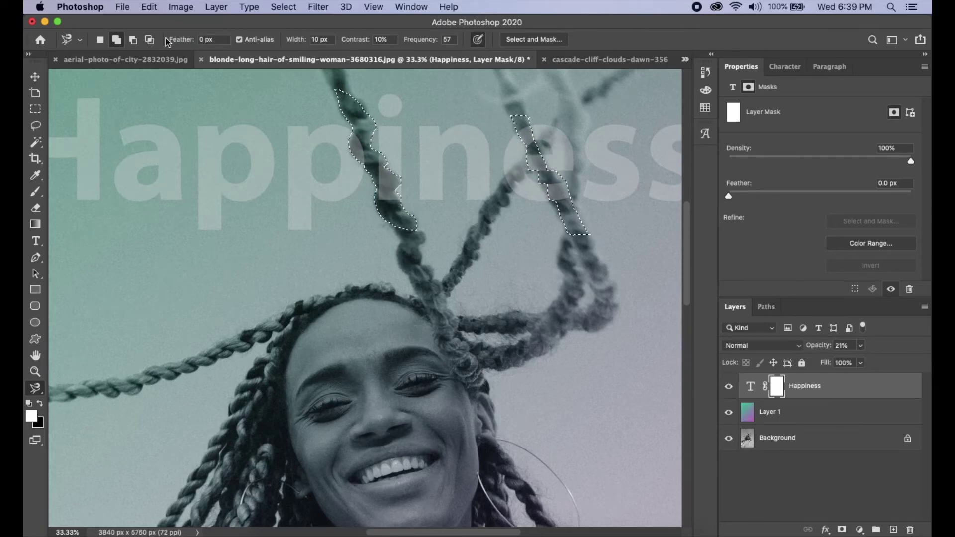
pyautogui.click(133, 39)
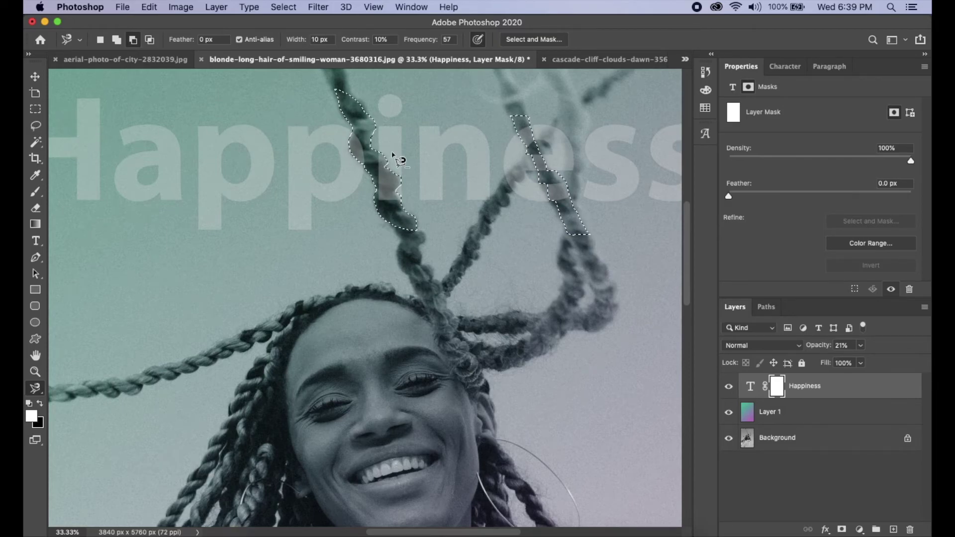
# Step: Paint both selected braid sections black on the Happiness layer mask with a 198 px brush, and clear the selection
pyautogui.click(37, 193)
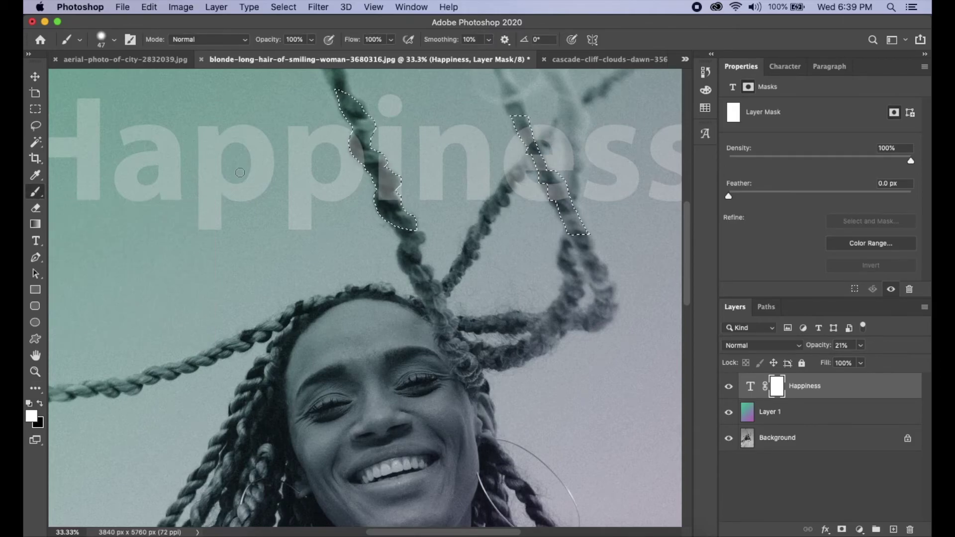
pyautogui.click(40, 401)
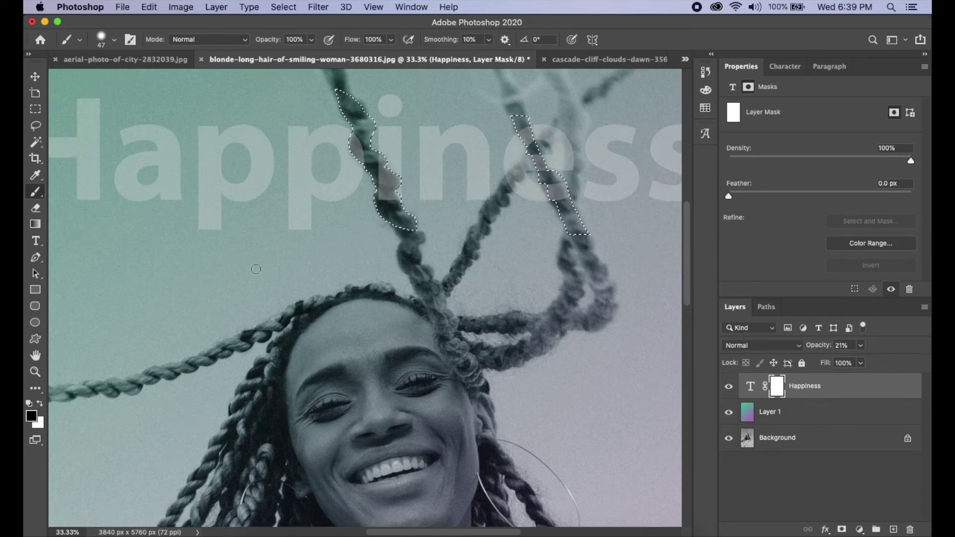
pyautogui.click(116, 42)
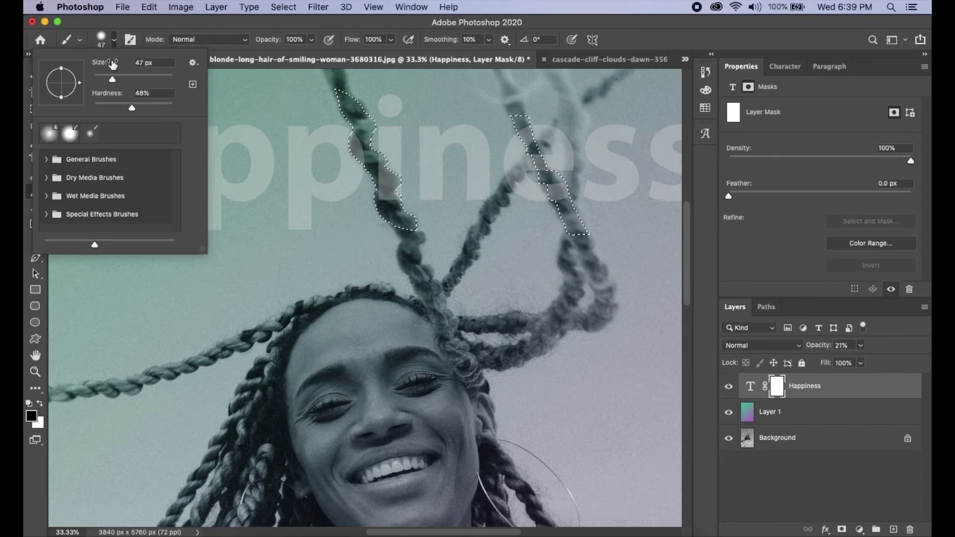
pyautogui.click(132, 79)
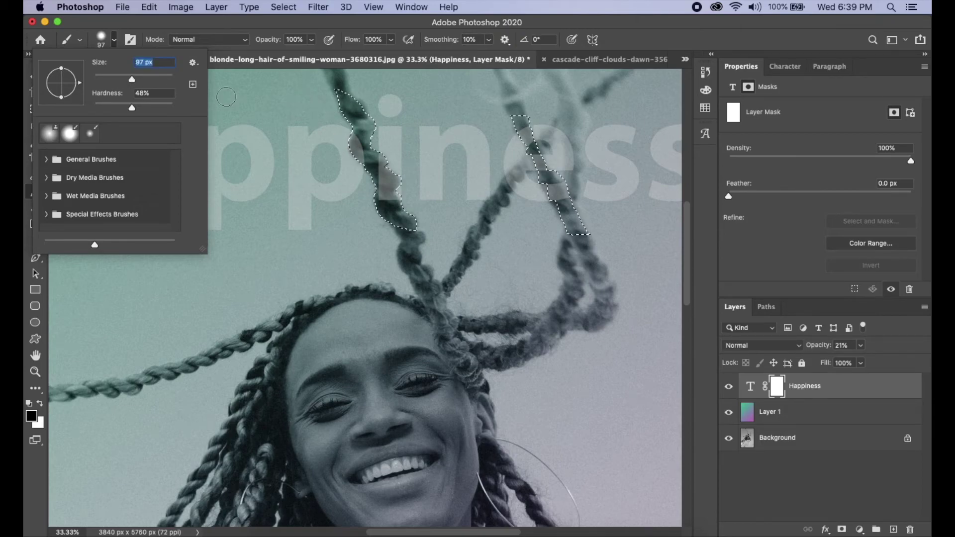
pyautogui.click(153, 78)
pyautogui.moveTo(336, 99); pyautogui.dragTo(356, 154)
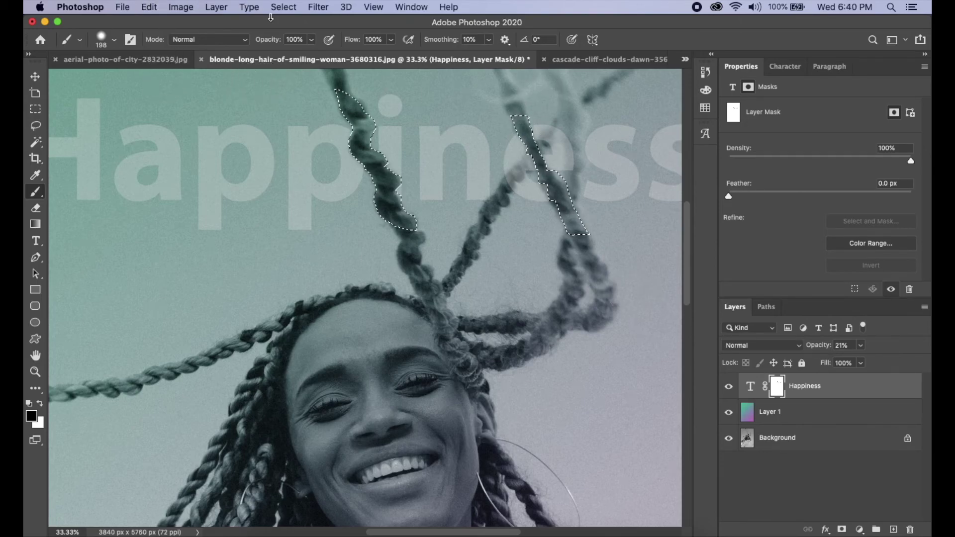
pyautogui.click(284, 10)
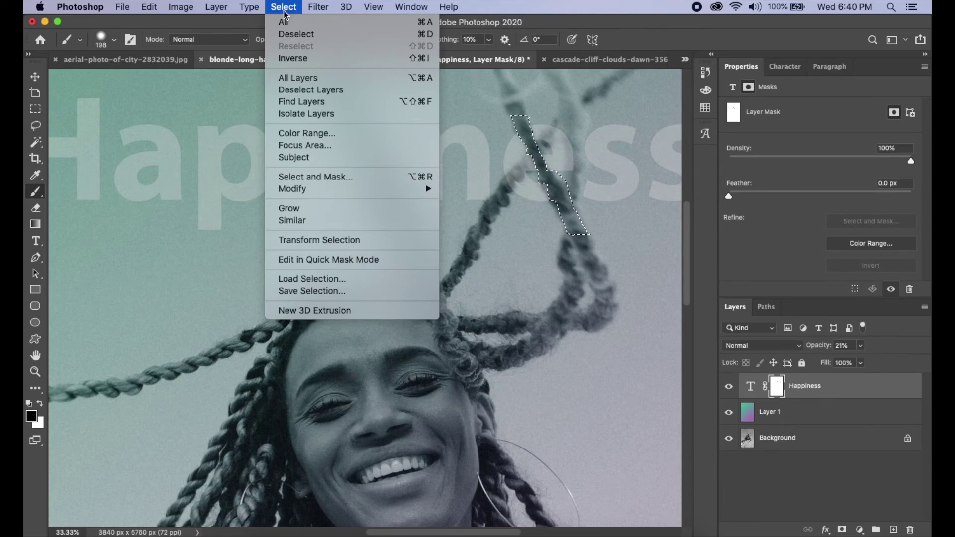
pyautogui.click(289, 33)
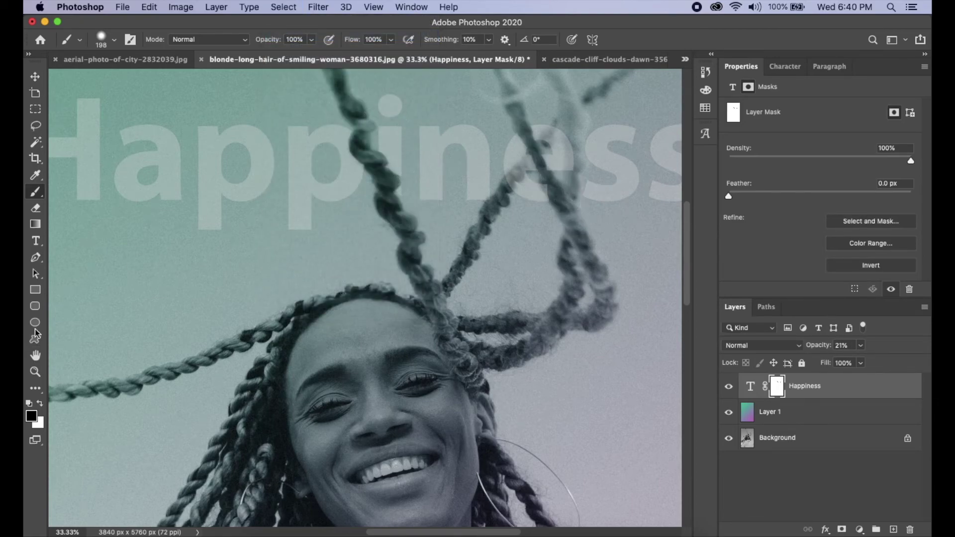
# Step: Clean up the Happiness layer mask in black along the braid edges over the "e" and the "i", using a 54 px Hard Round brush
pyautogui.click(36, 372)
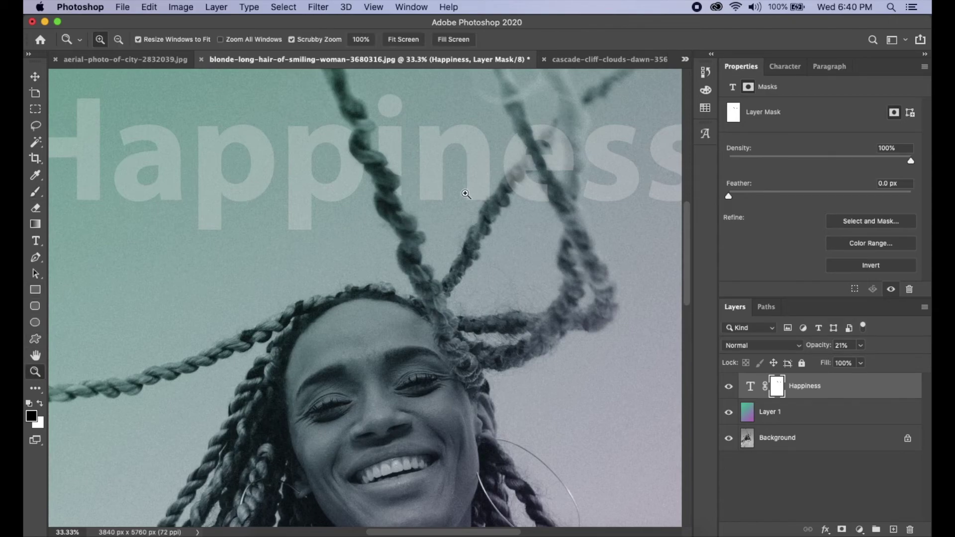
pyautogui.click(549, 156)
pyautogui.click(549, 153)
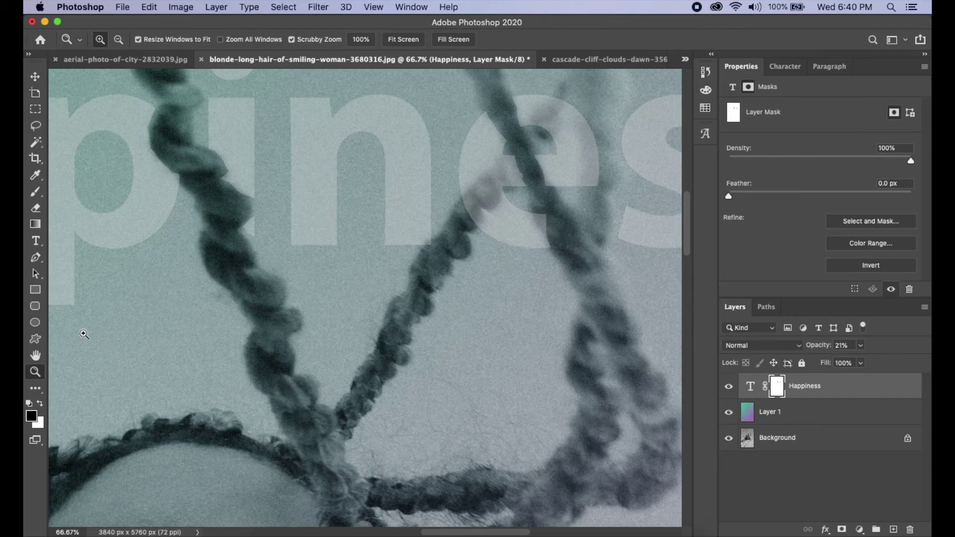
pyautogui.click(79, 44)
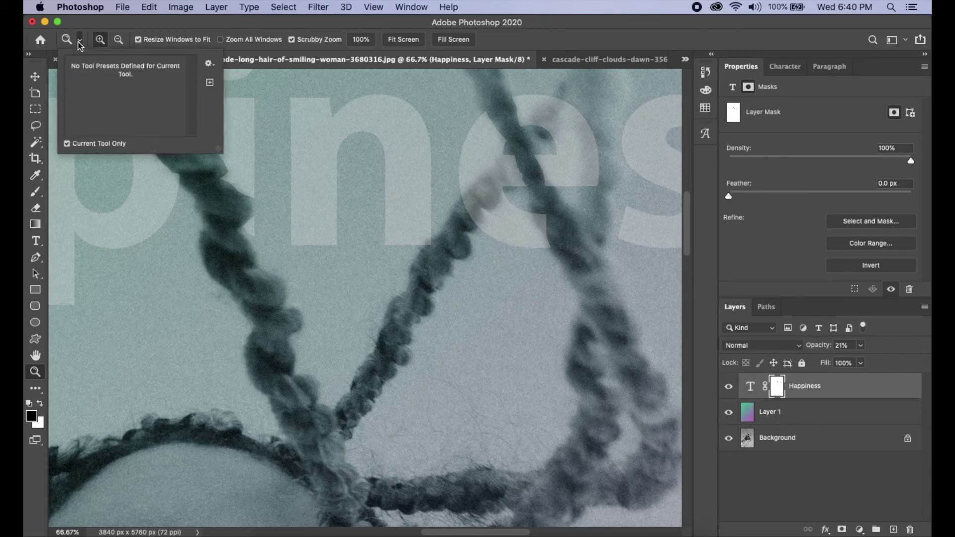
pyautogui.click(83, 41)
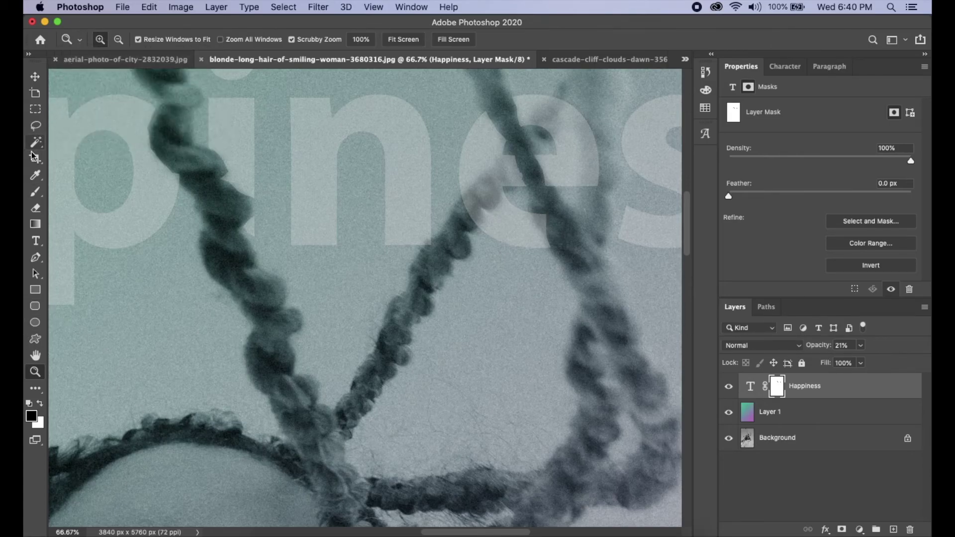
pyautogui.click(36, 192)
pyautogui.click(115, 44)
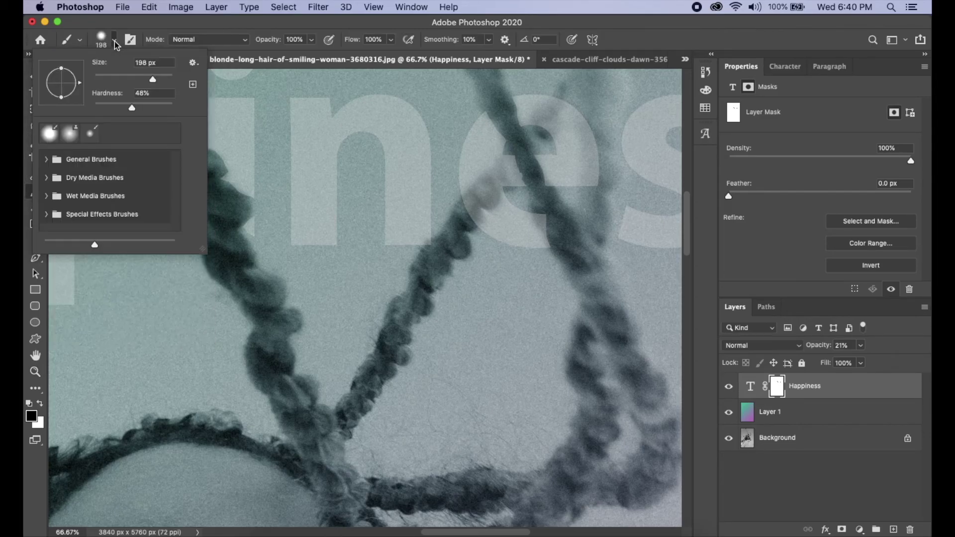
pyautogui.click(126, 79)
pyautogui.click(47, 160)
pyautogui.click(79, 212)
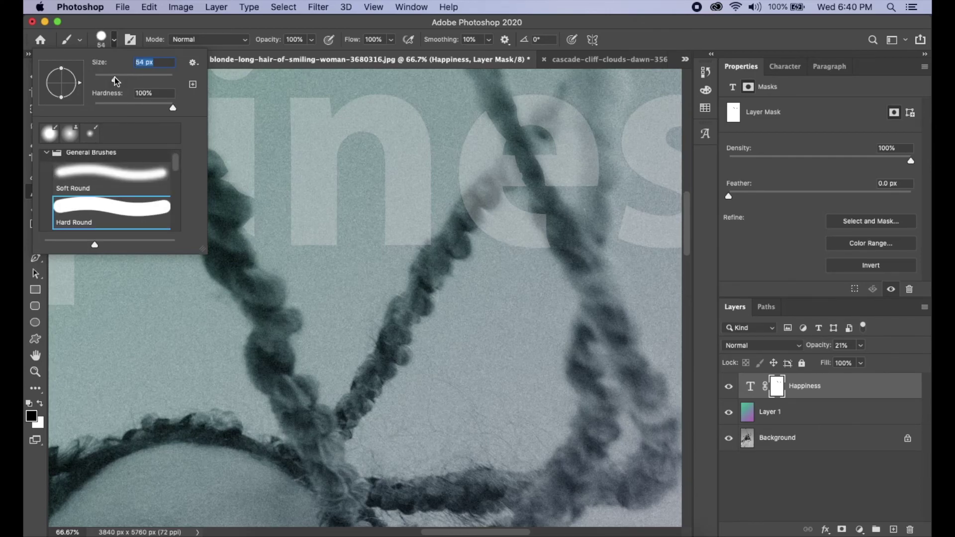
pyautogui.moveTo(498, 113); pyautogui.dragTo(561, 233)
pyautogui.moveTo(509, 109); pyautogui.dragTo(550, 204)
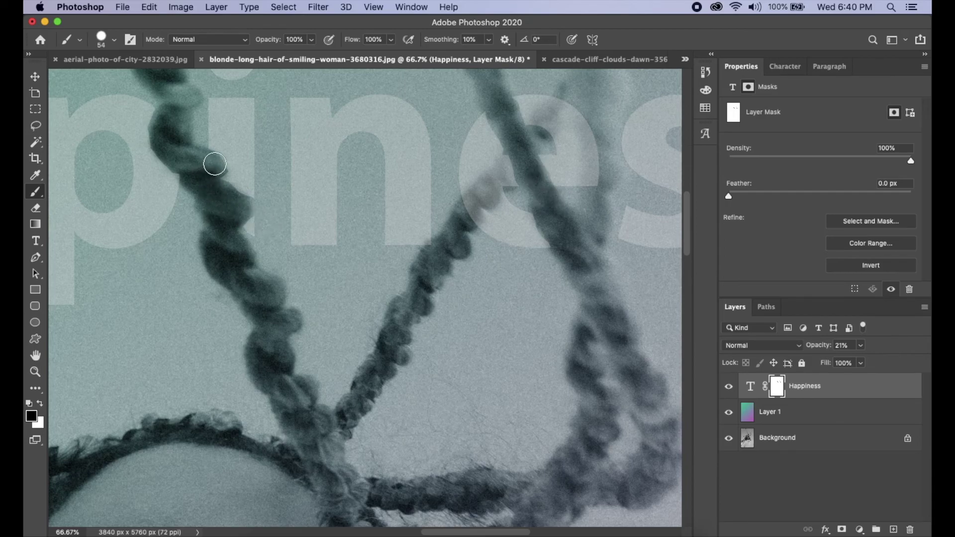
pyautogui.moveTo(213, 164); pyautogui.dragTo(244, 206)
# Step: Raise the opacity of the Happiness layer to 100%
pyautogui.click(31, 377)
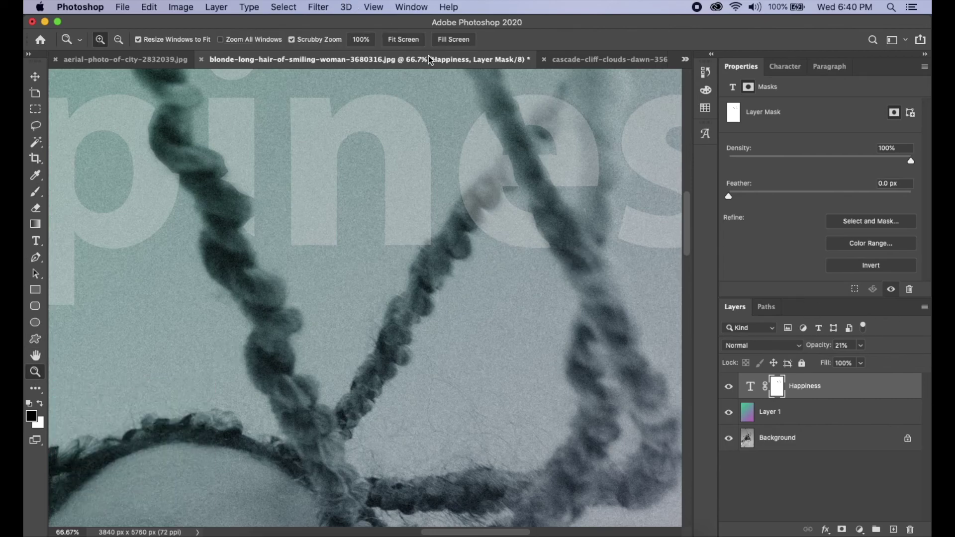
pyautogui.click(403, 40)
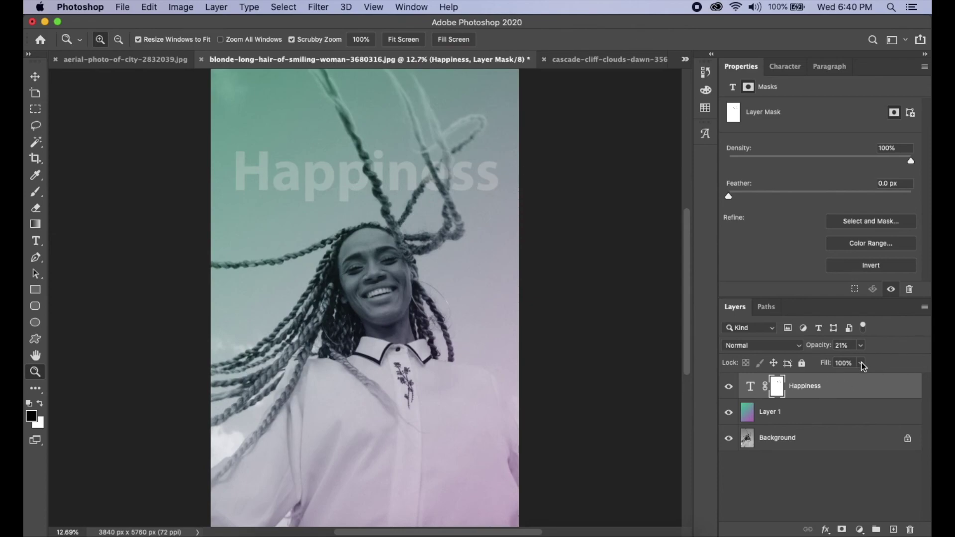
pyautogui.click(861, 346)
pyautogui.moveTo(859, 360); pyautogui.dragTo(913, 359)
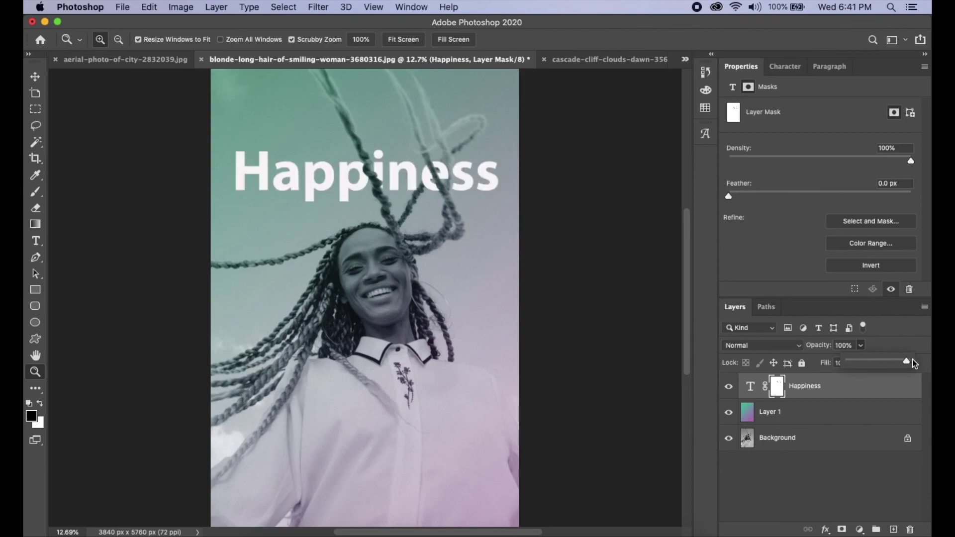